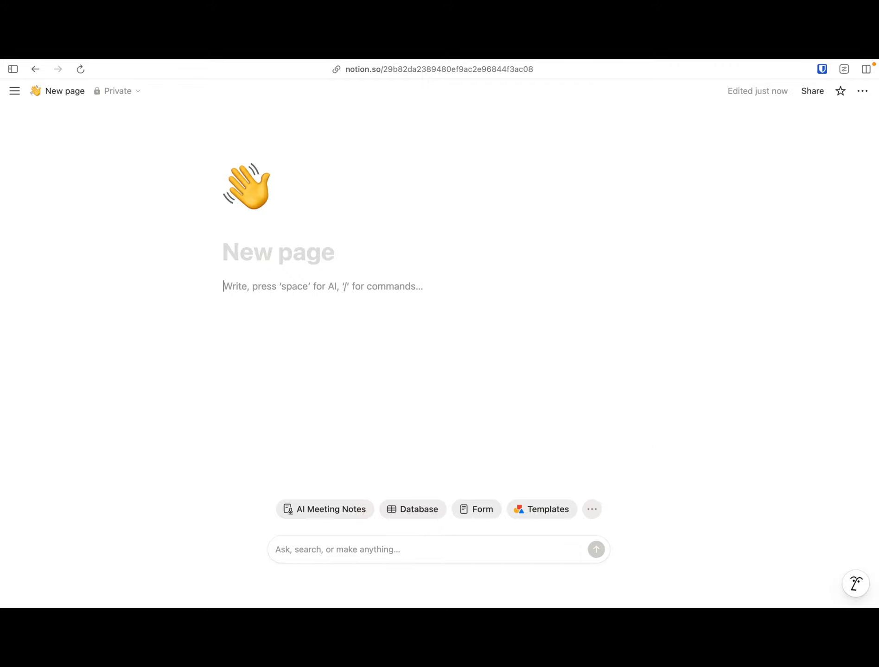
Insert an inline database on the blank page and title the page "book reading progress"
type("/da")
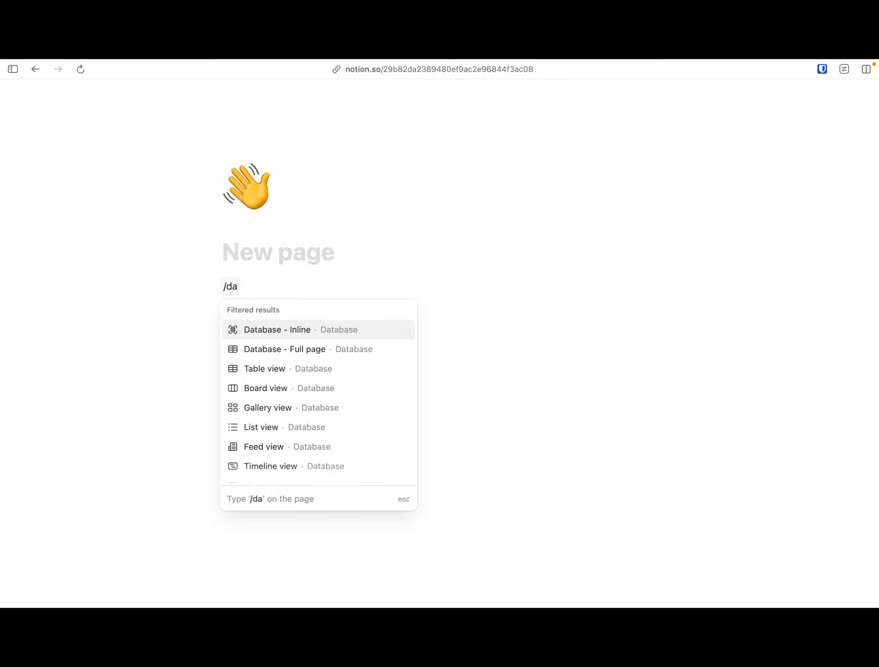
key("Return")
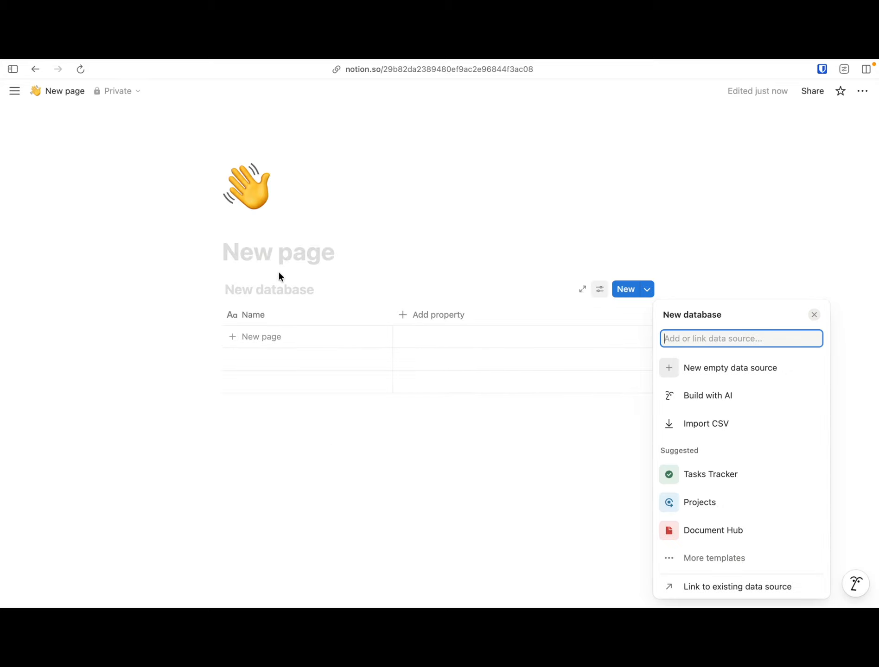
left_click(280, 256)
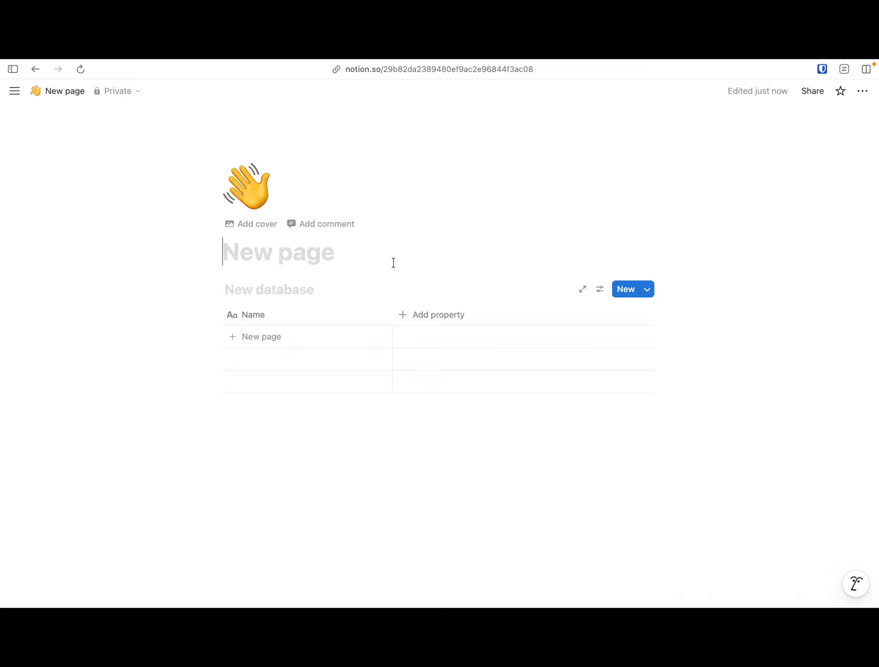
type("book reading p")
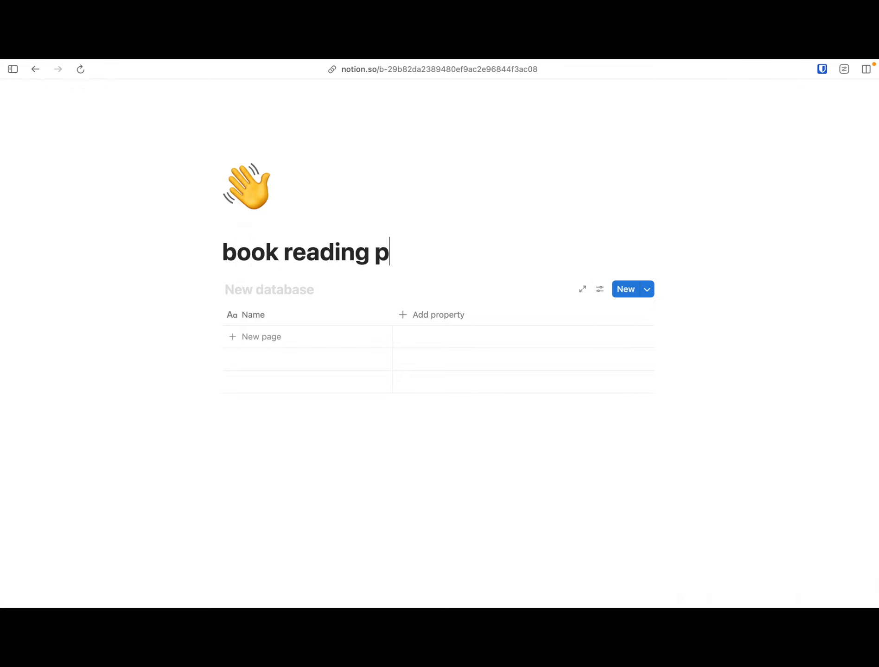
type("rogress")
key("Return")
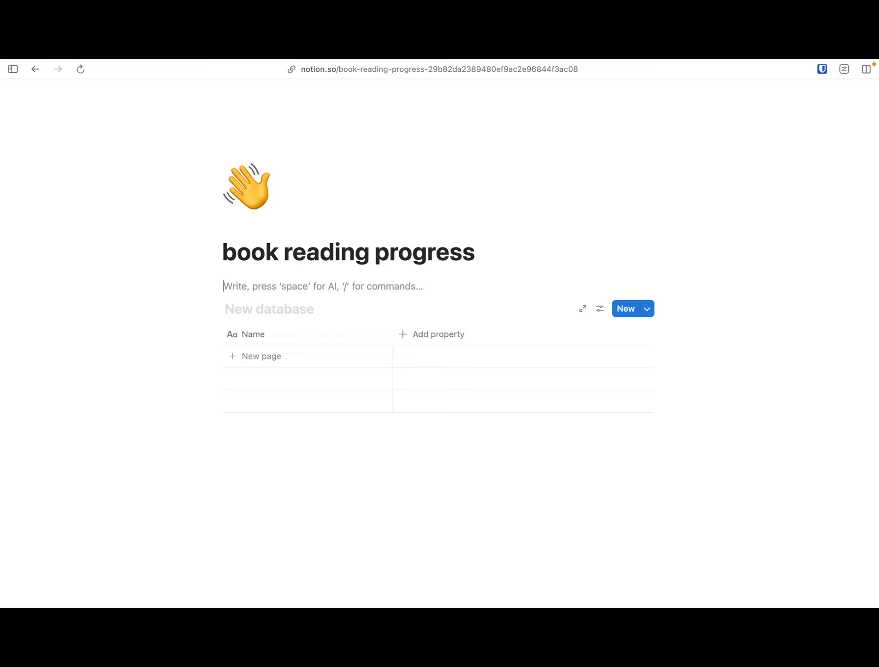
Add three text properties named total, completed and progress to the database
left_click(419, 338)
type("total")
key("Return")
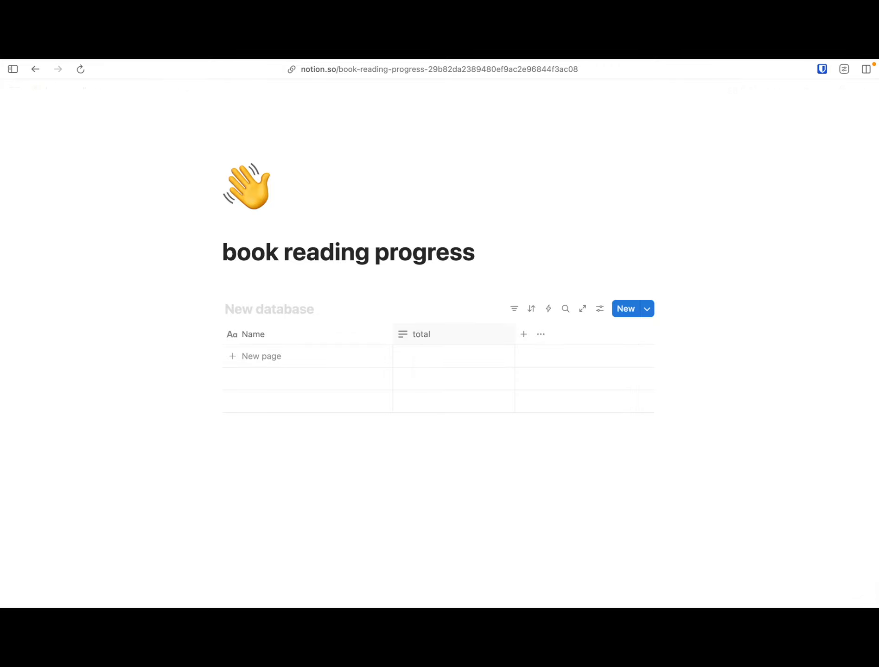
left_click(524, 335)
type("completed")
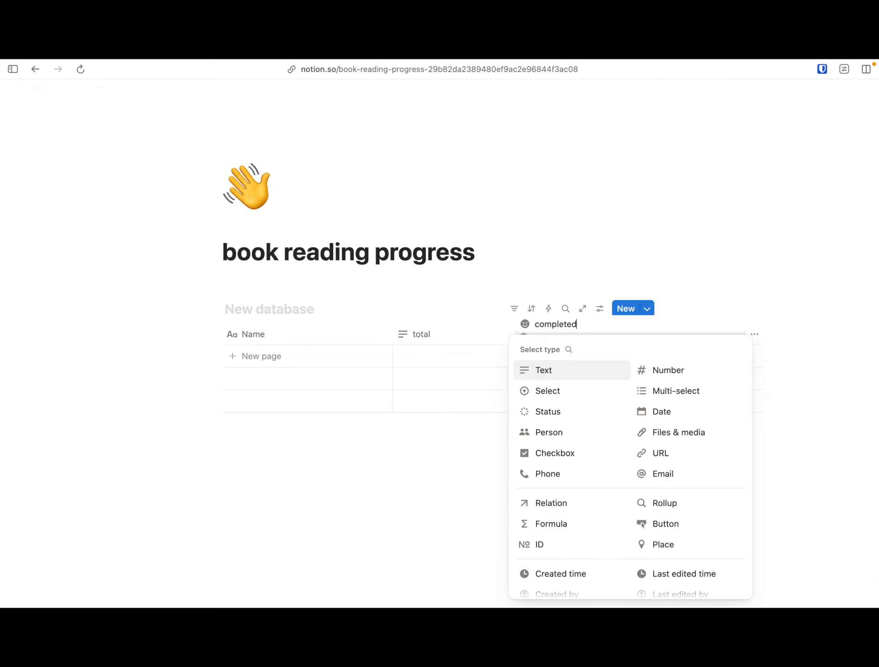
key("Return")
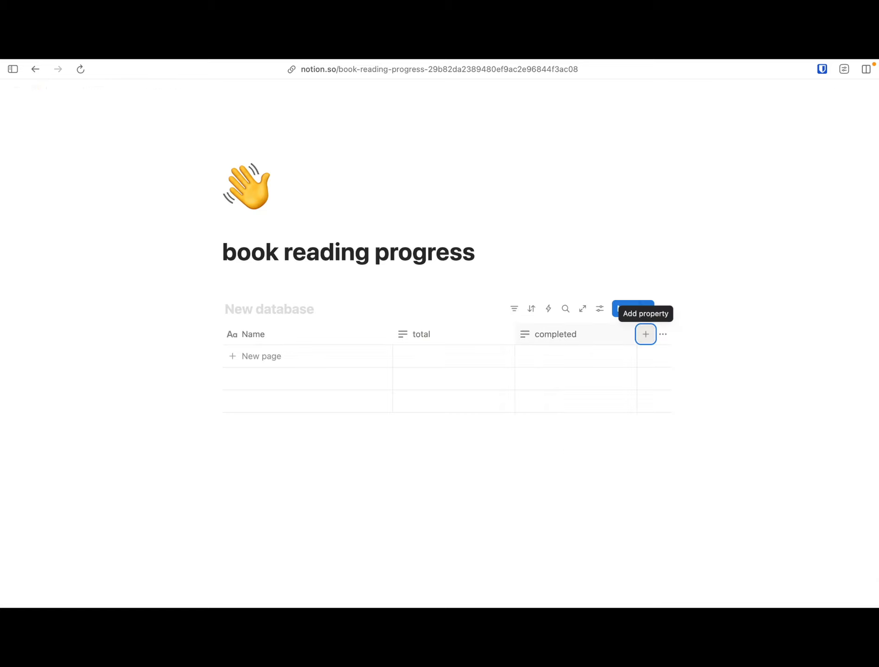
left_click(644, 334)
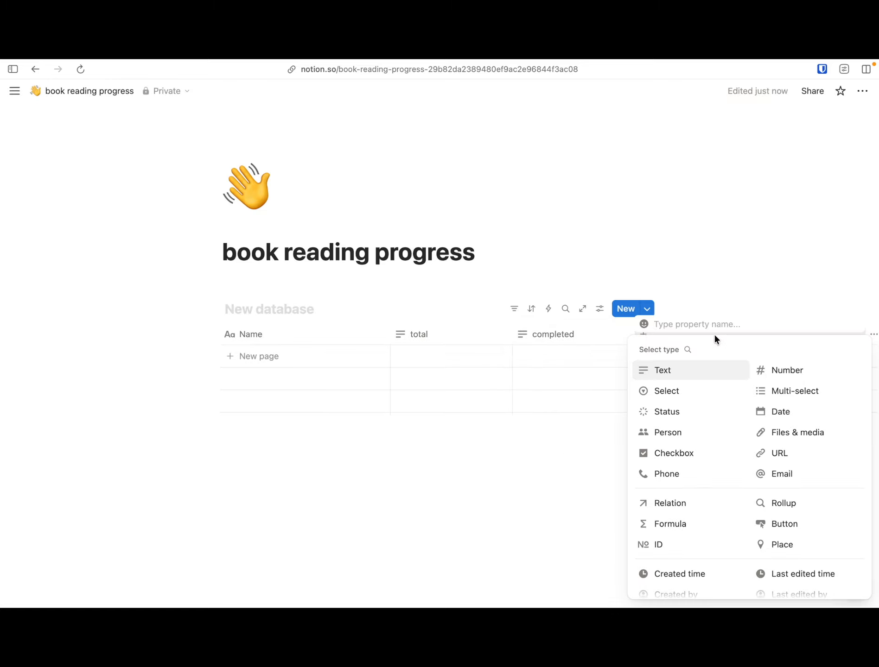
type("prog")
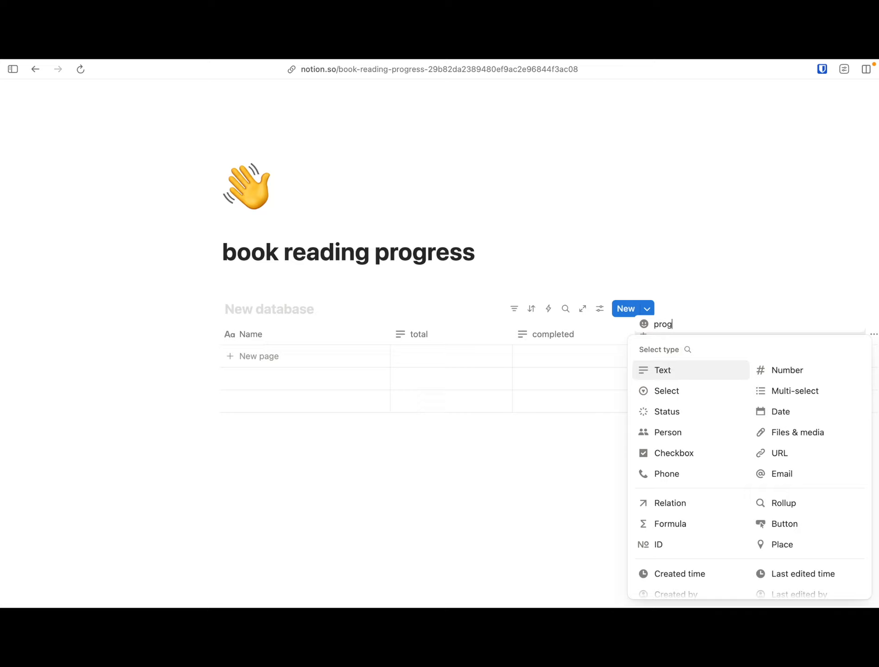
type("ress")
key("Return")
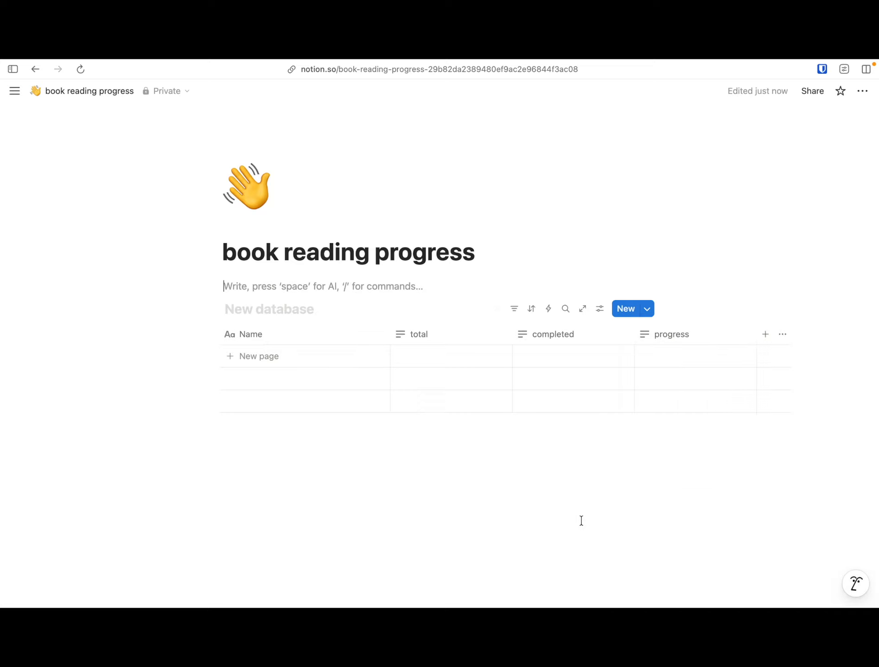
Add a "book abc" entry to the database with total 200 and completed 50
left_click(274, 356)
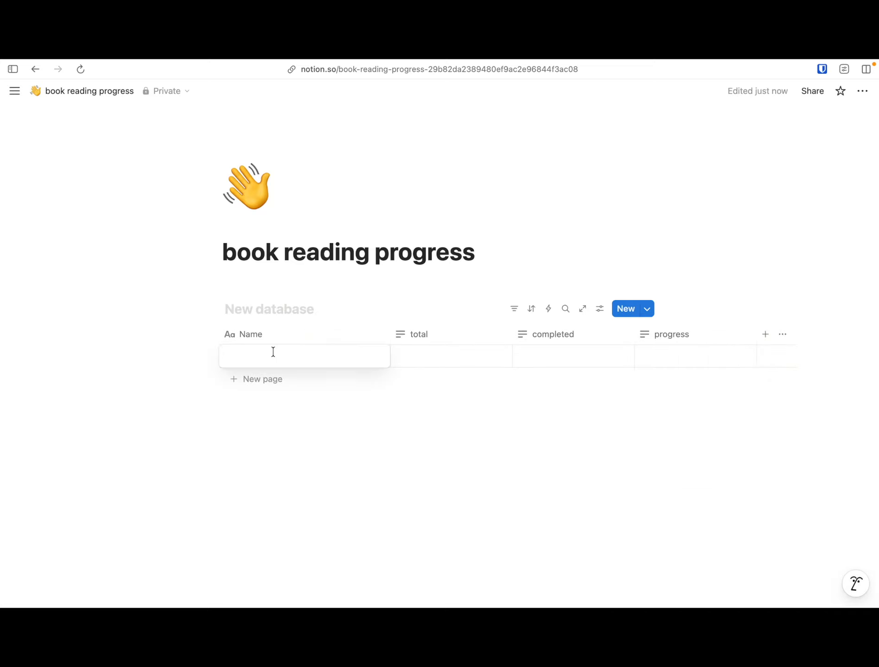
type("book abc")
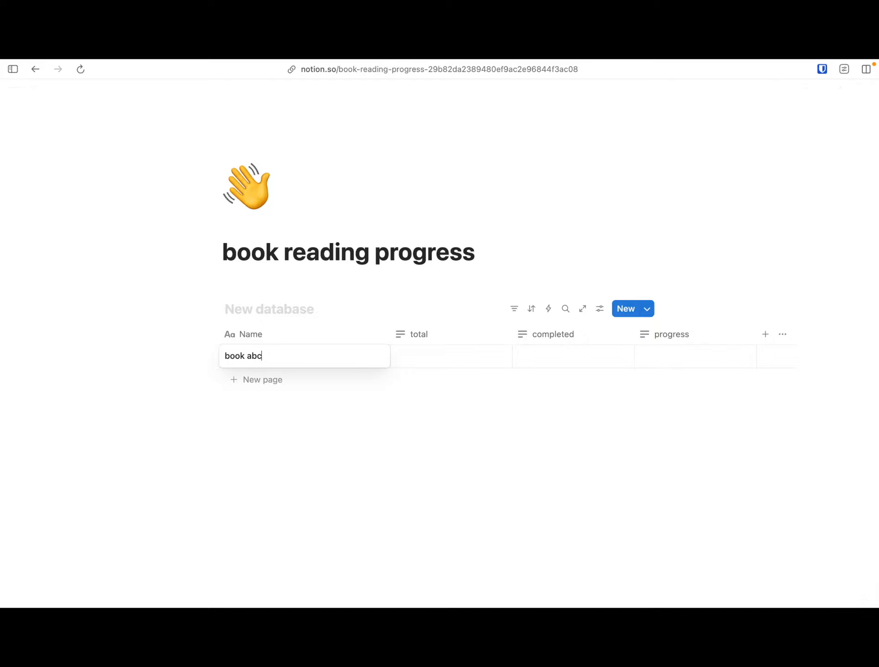
key("Return")
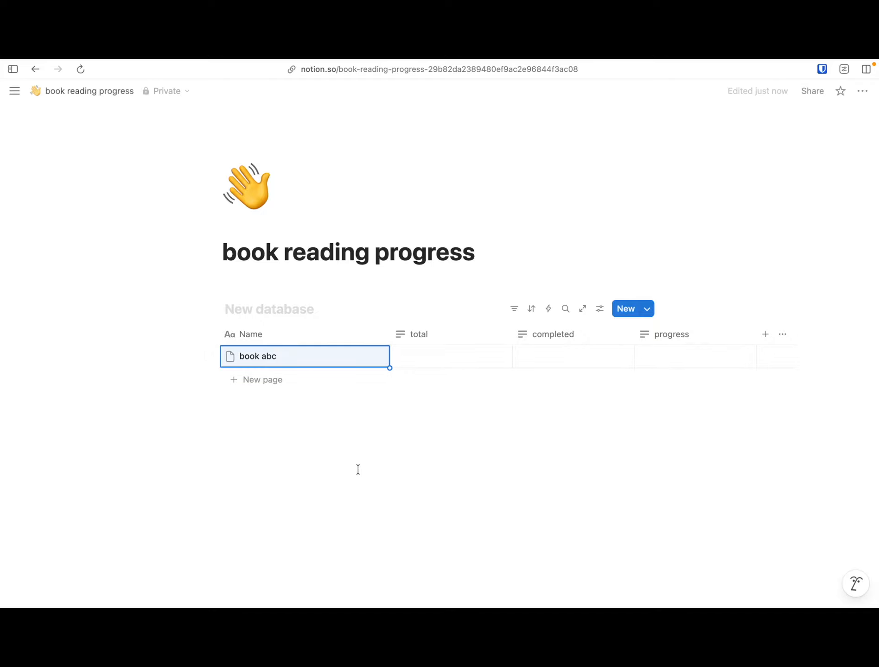
left_click(438, 355)
type("200")
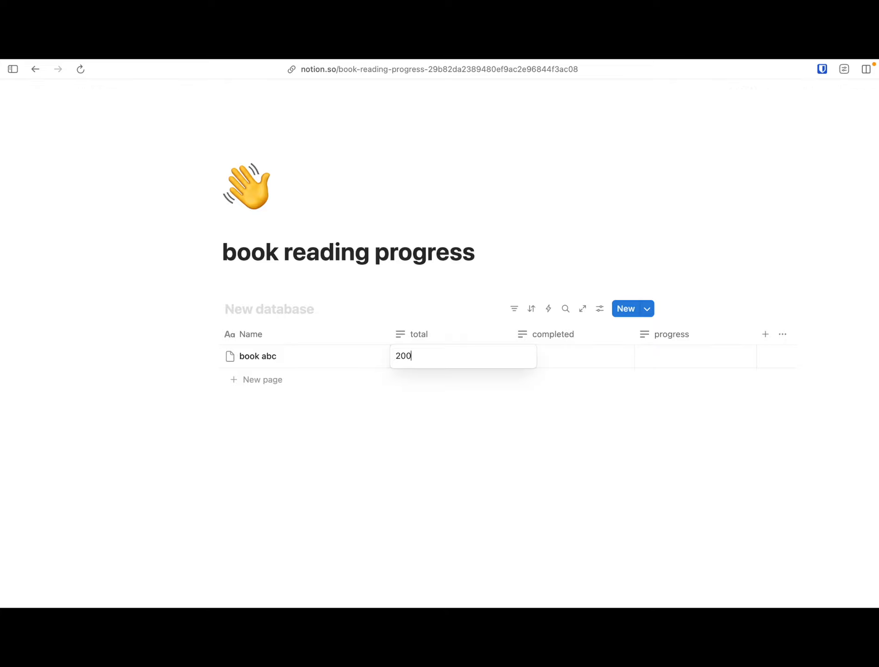
key("Return")
left_click(541, 358)
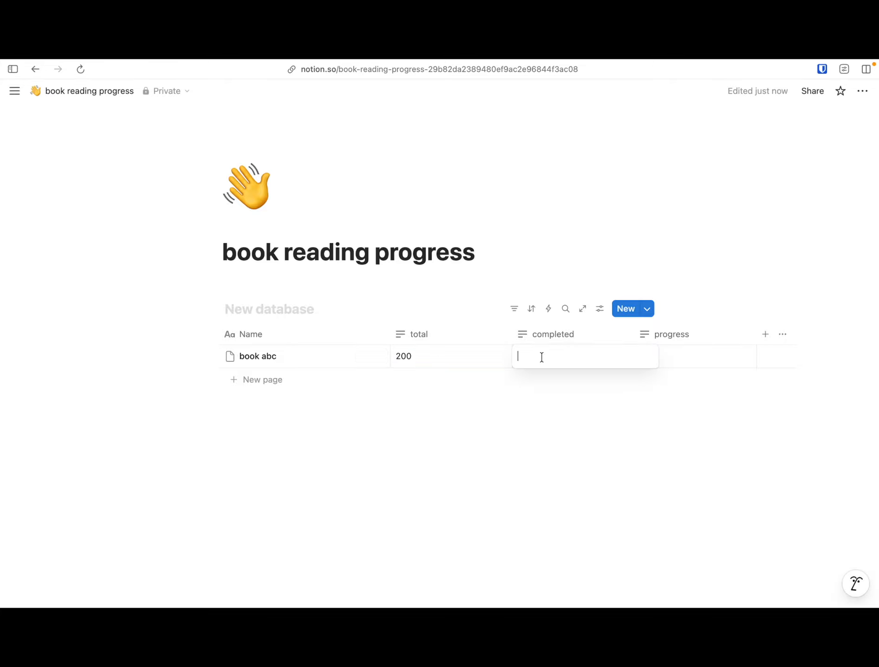
type("42")
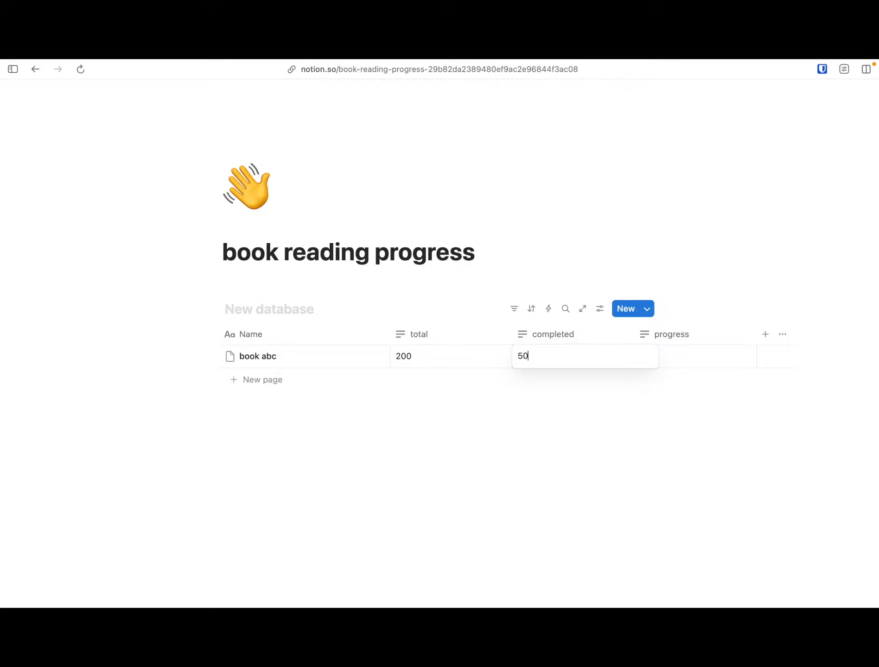
key("Return")
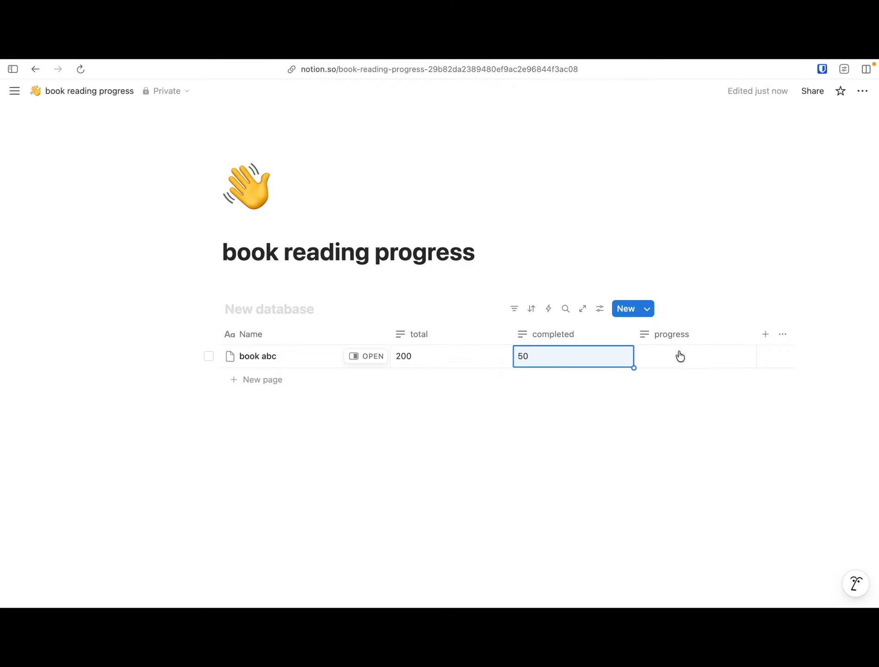
Change the type of the total and completed properties to Number
left_click(451, 330)
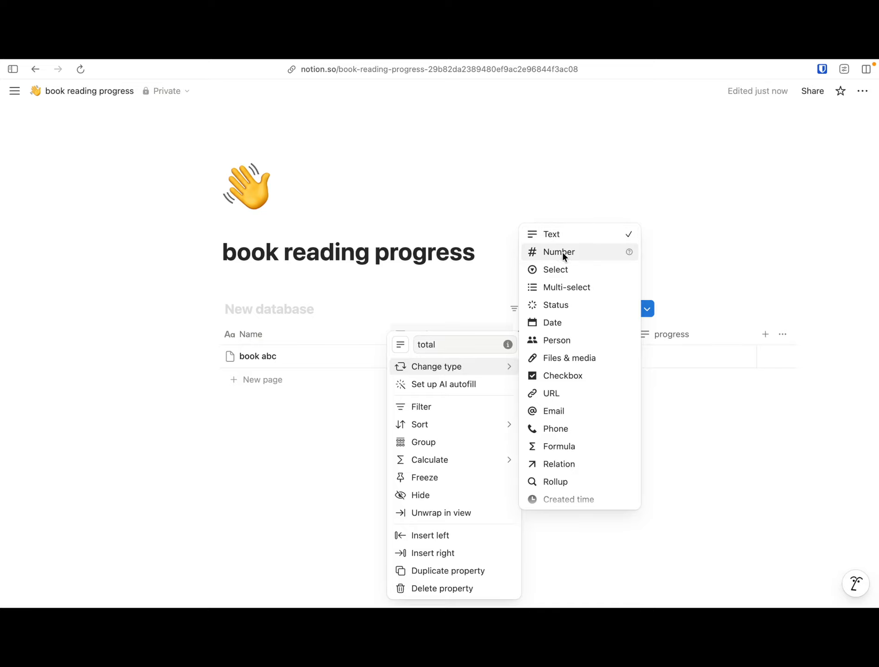
left_click(562, 255)
left_click(562, 340)
mouse_move(627, 366)
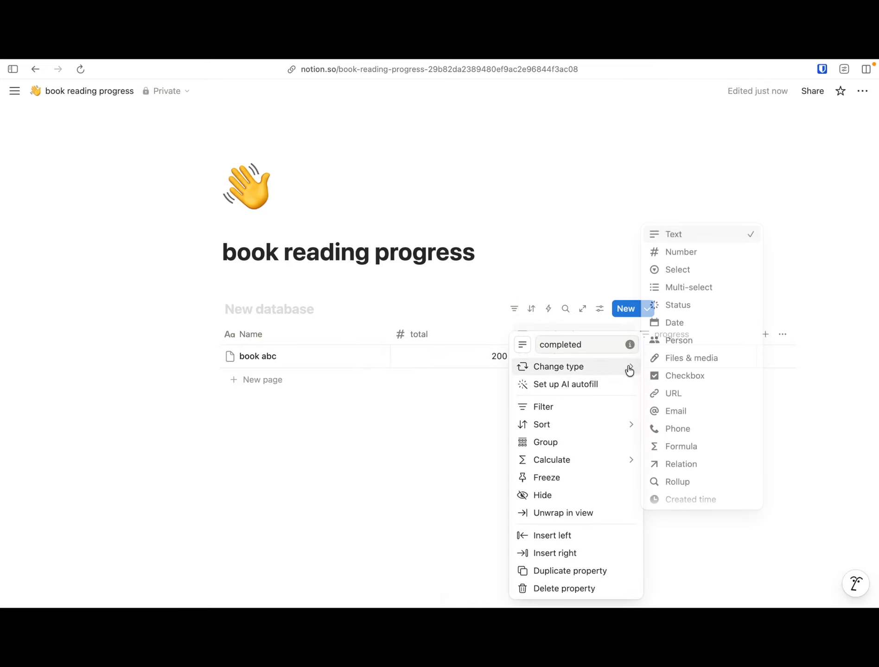
left_click(689, 262)
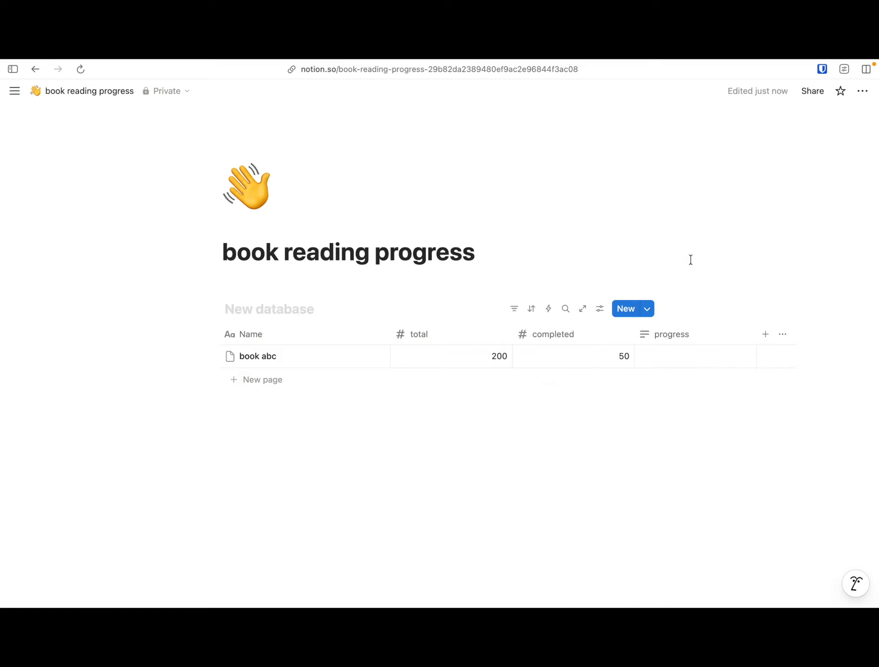
Change the type of the progress property to Formula
left_click(666, 343)
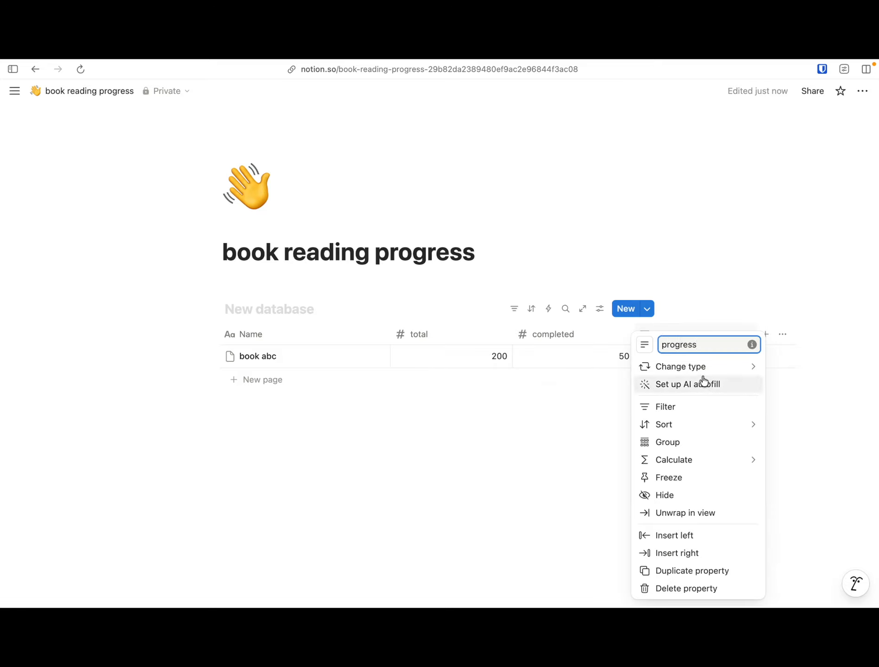
mouse_move(704, 376)
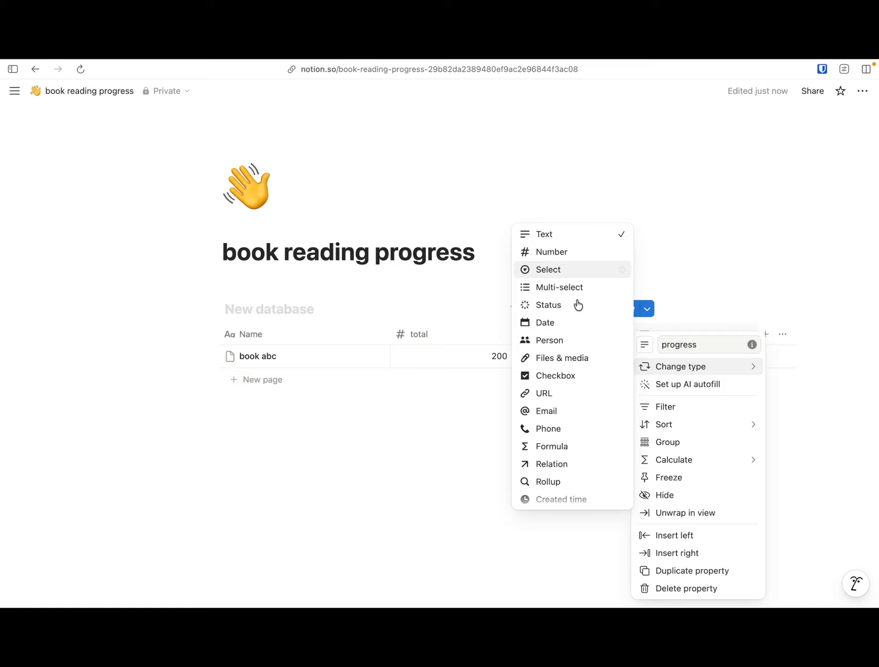
left_click(562, 446)
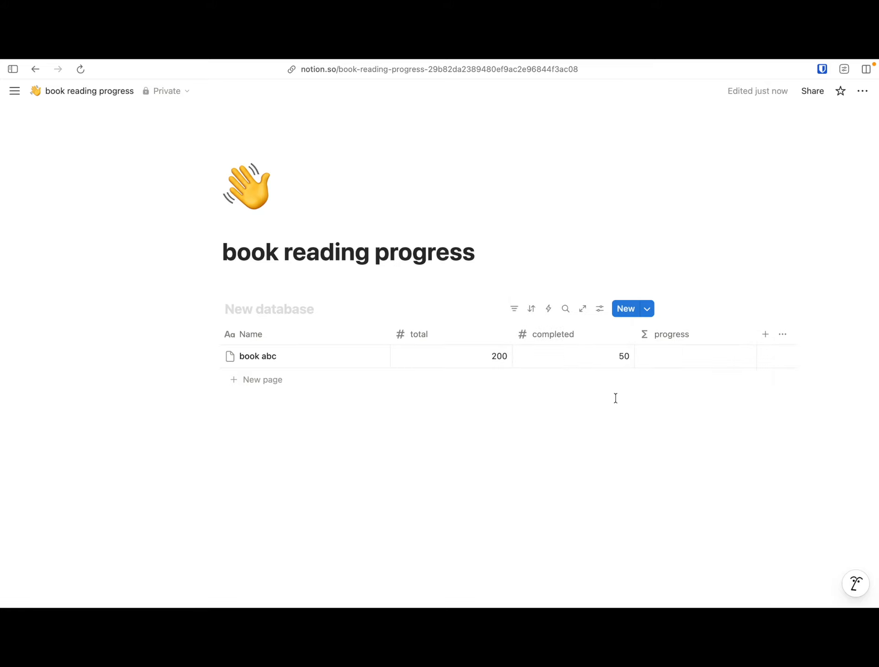
Define the progress formula as the completed property divided by the total property
left_click(668, 361)
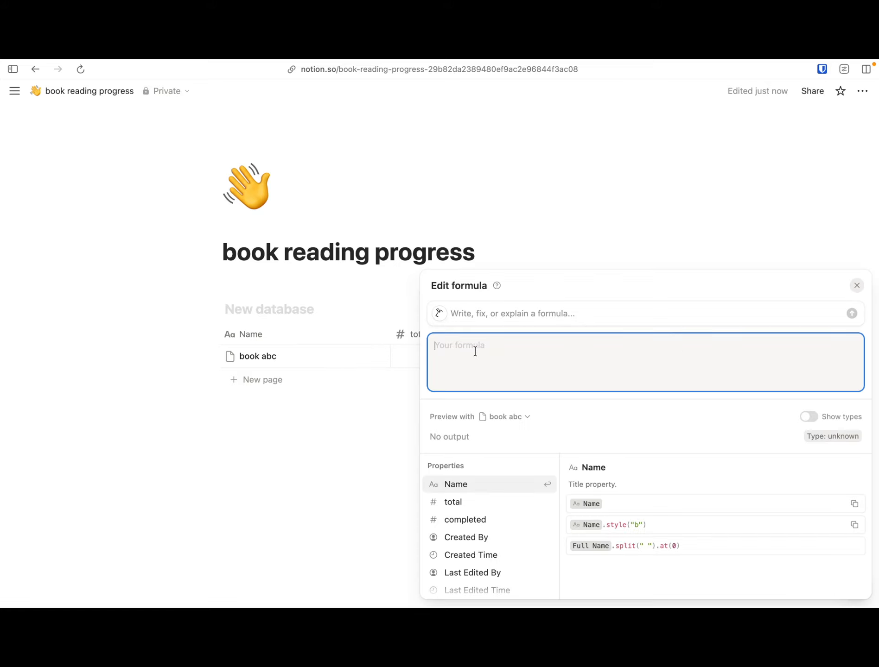
type("com")
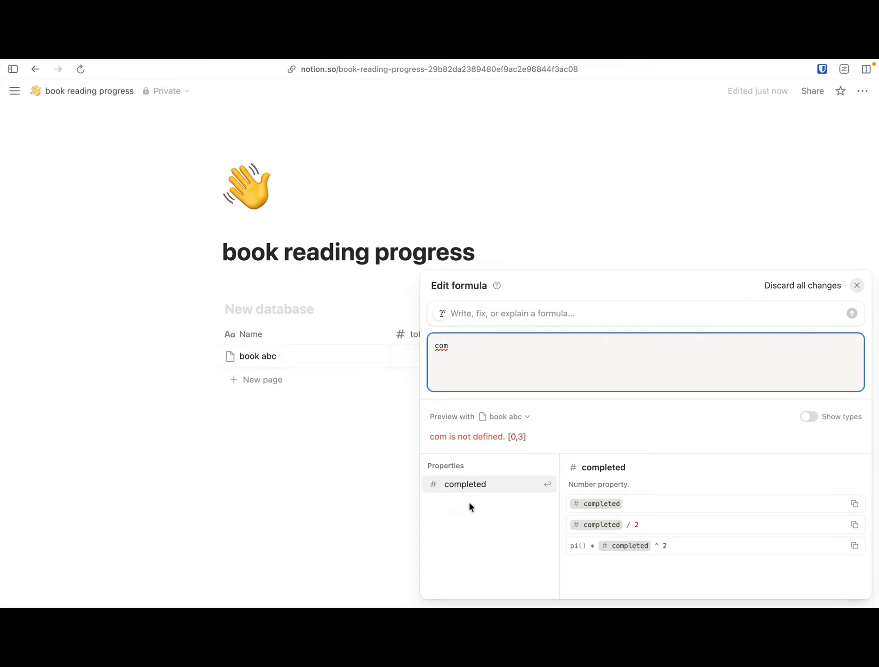
left_click(484, 486)
type("/ tot")
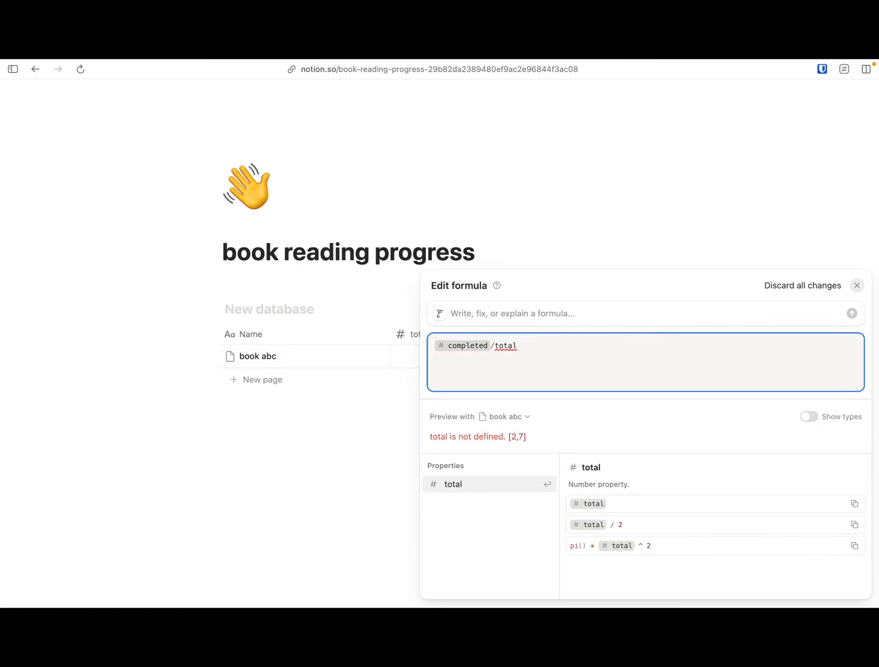
type("al")
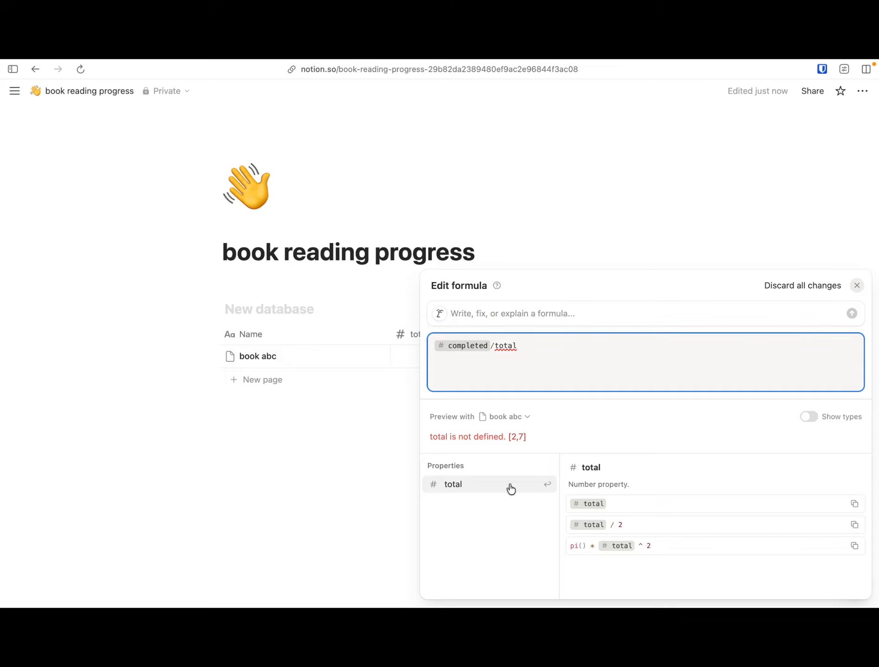
left_click(508, 486)
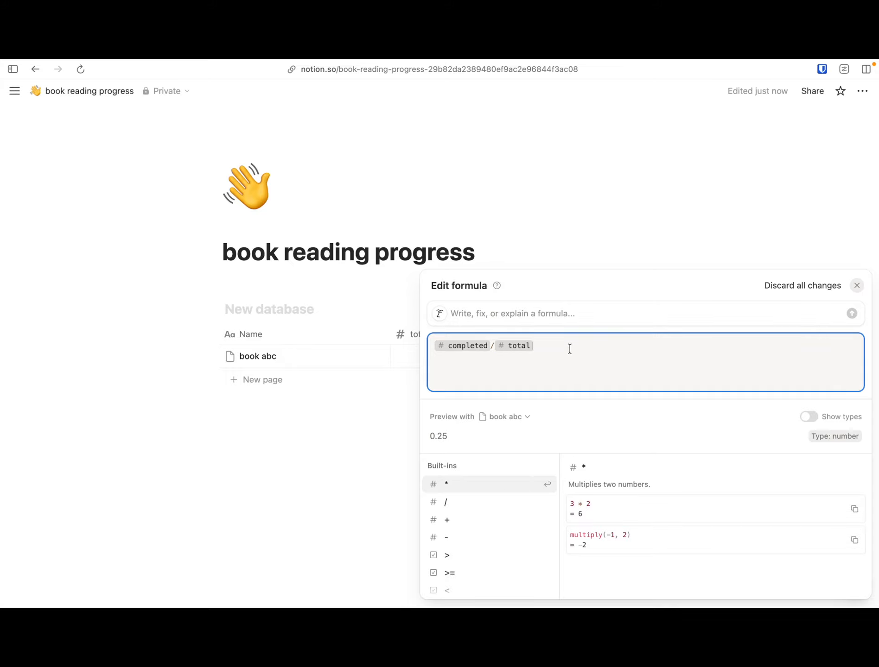
type("*")
key("BackSpace")
key("BackSpace")
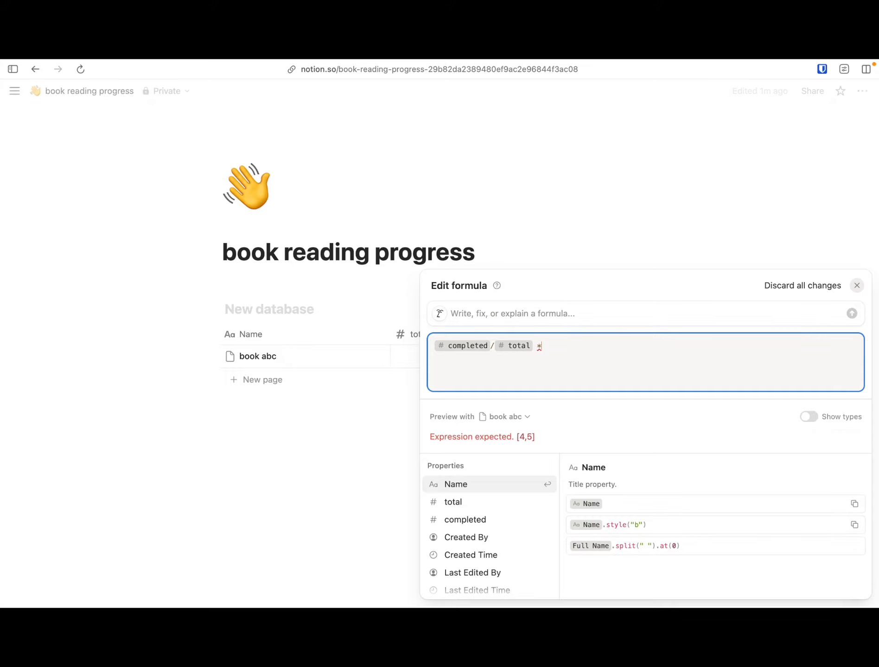
left_click(384, 462)
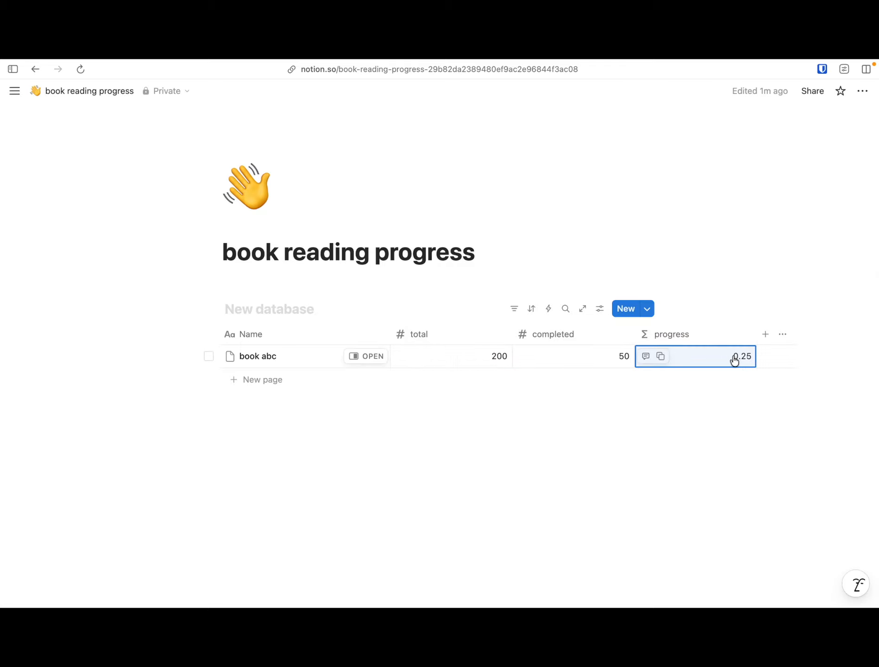
Set the number format of the progress property to Percent
left_click(692, 335)
left_click(702, 376)
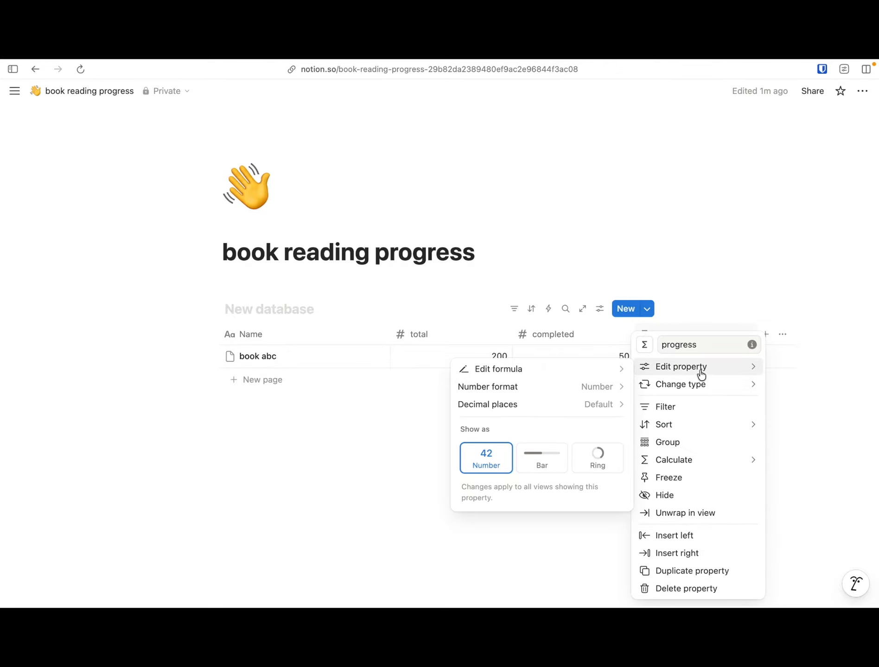
left_click(604, 391)
left_click(582, 304)
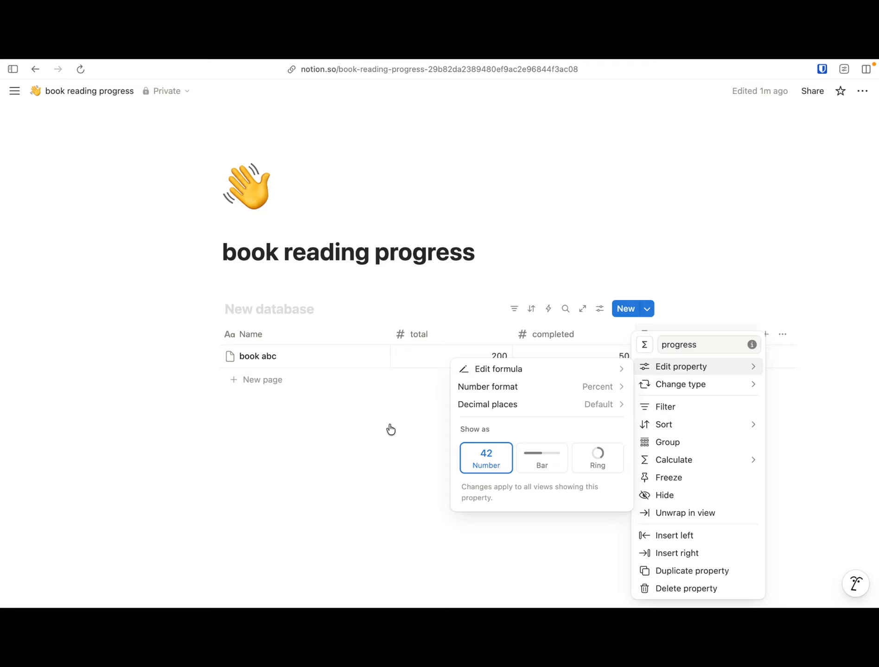
left_click(359, 459)
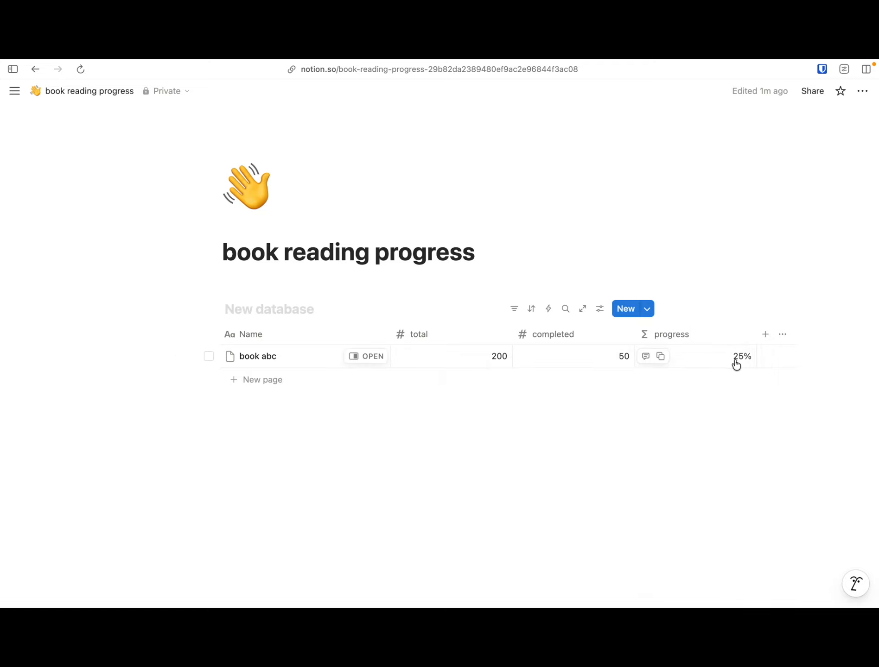
scroll(723, 362, "right", 1)
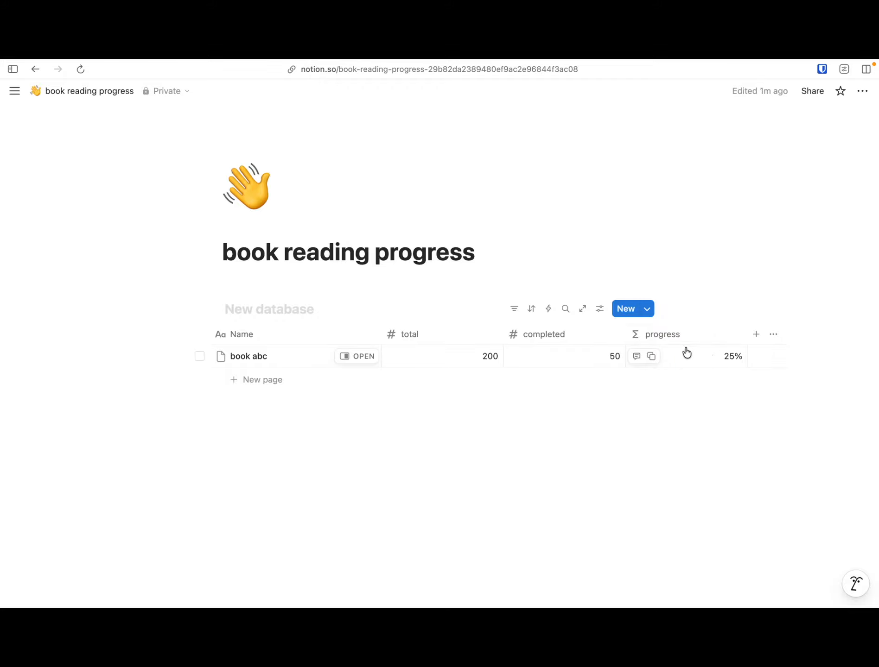
Show the progress property as a bar and set its color to Blue
left_click(661, 341)
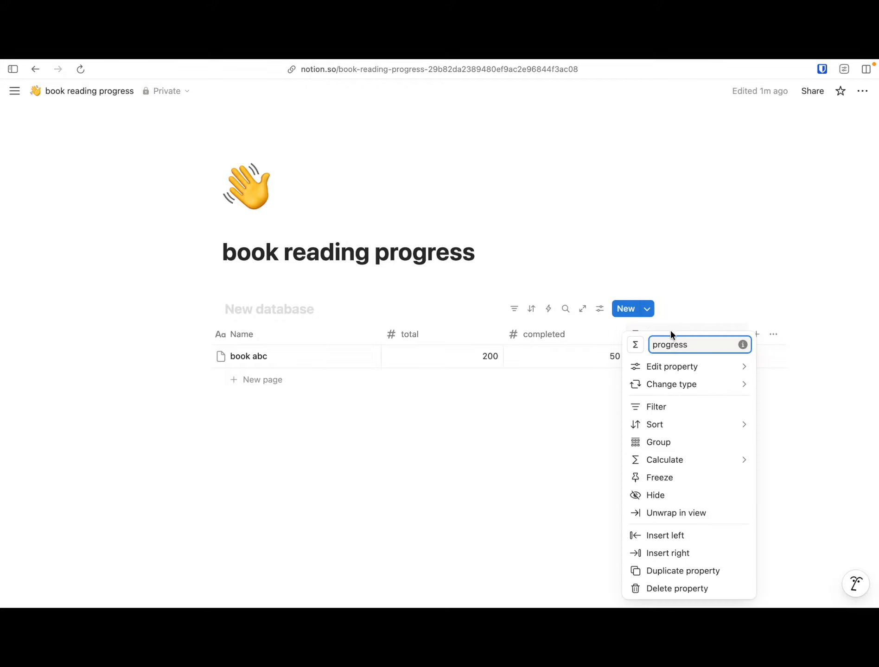
mouse_move(685, 377)
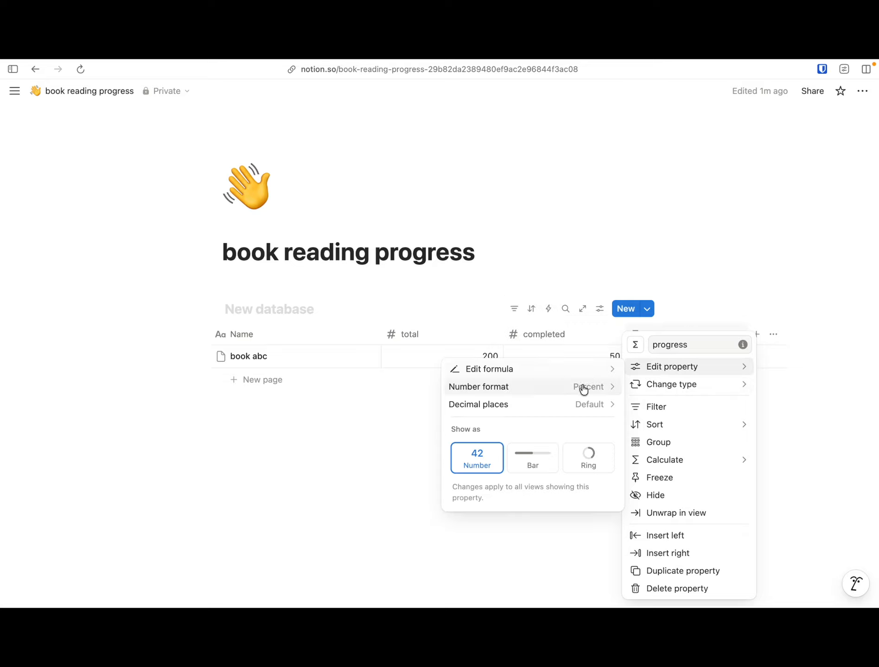
left_click(549, 457)
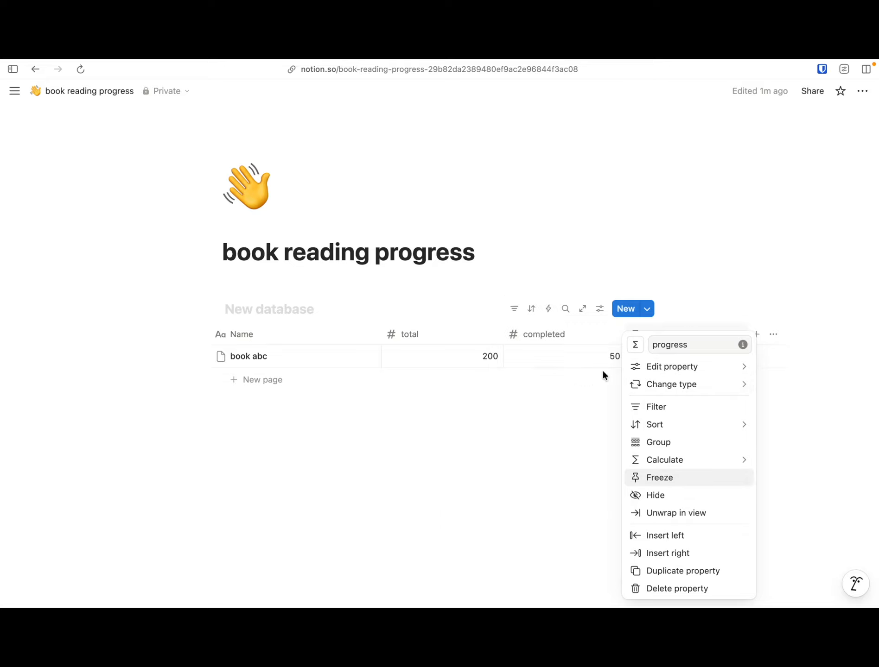
mouse_move(669, 365)
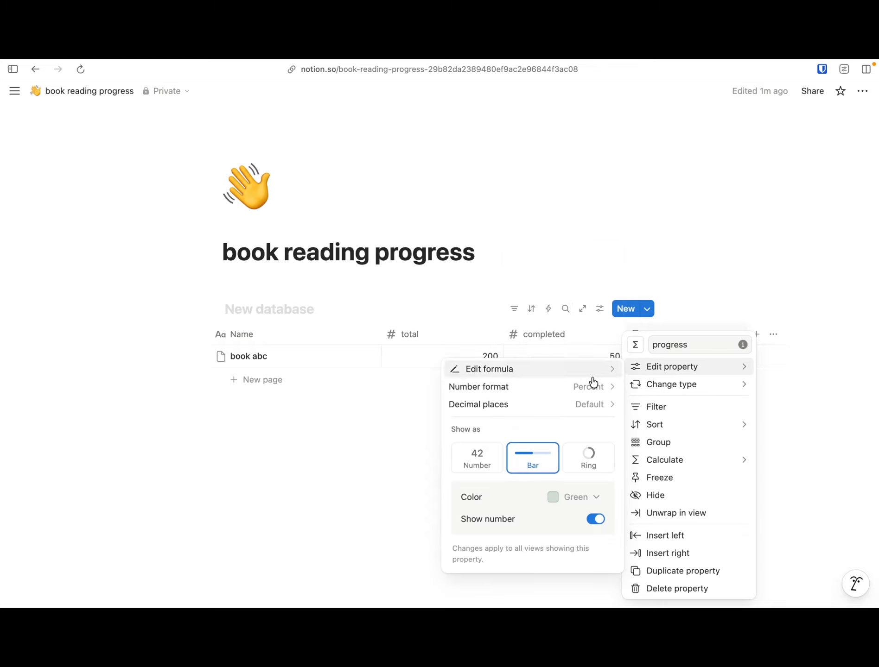
left_click(557, 497)
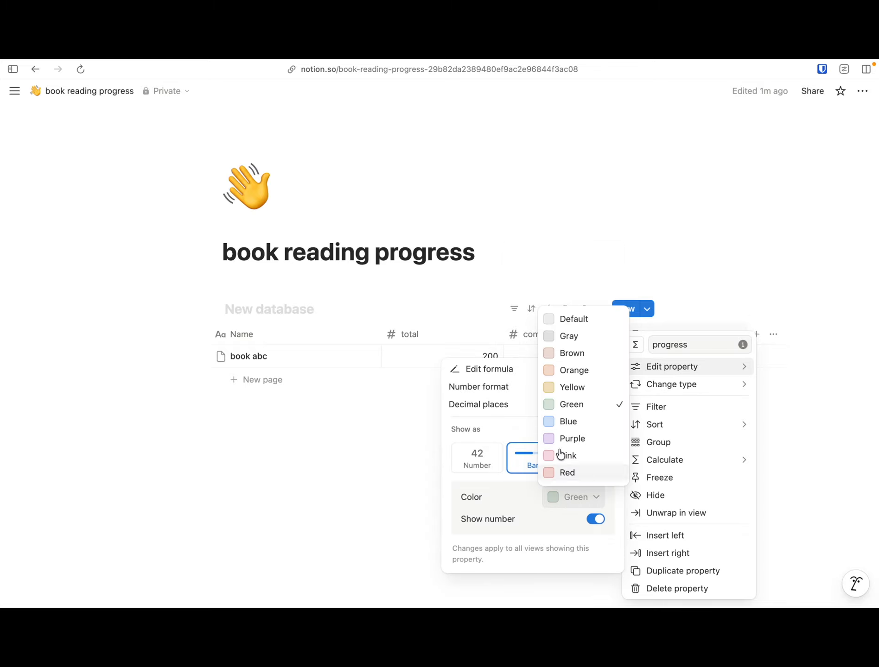
left_click(567, 422)
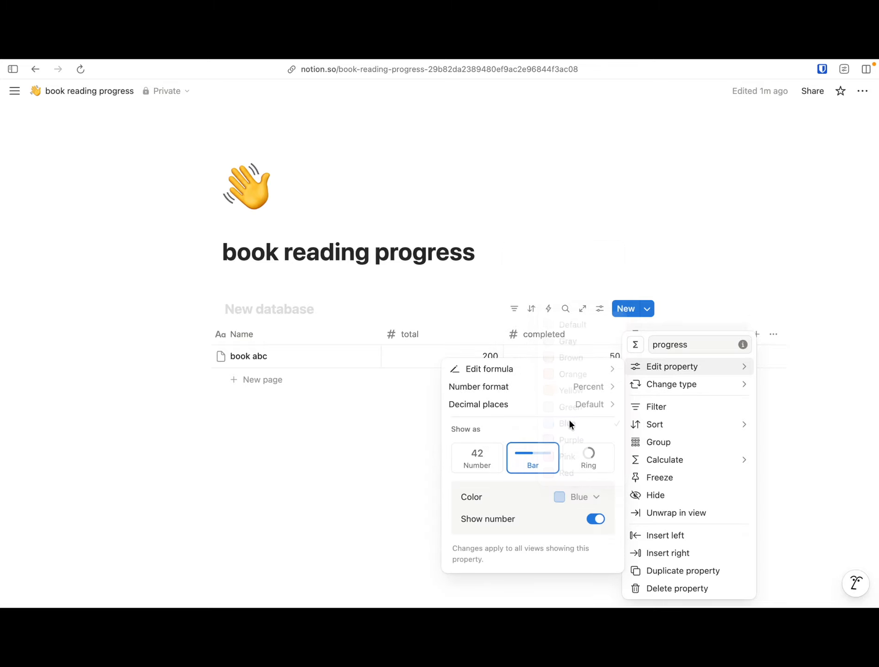
left_click(414, 479)
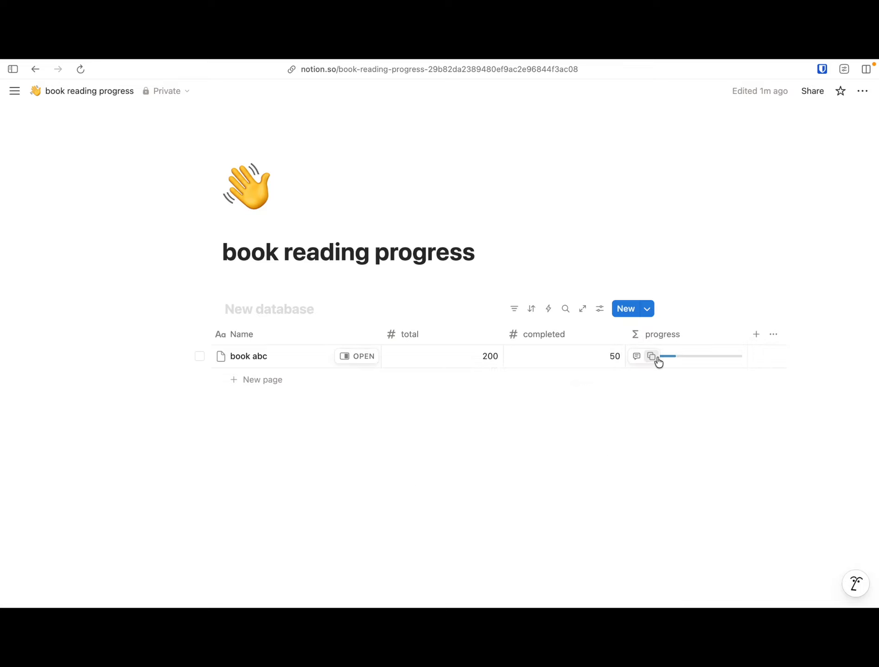
Change the display of the progress property to Ring
left_click(675, 363)
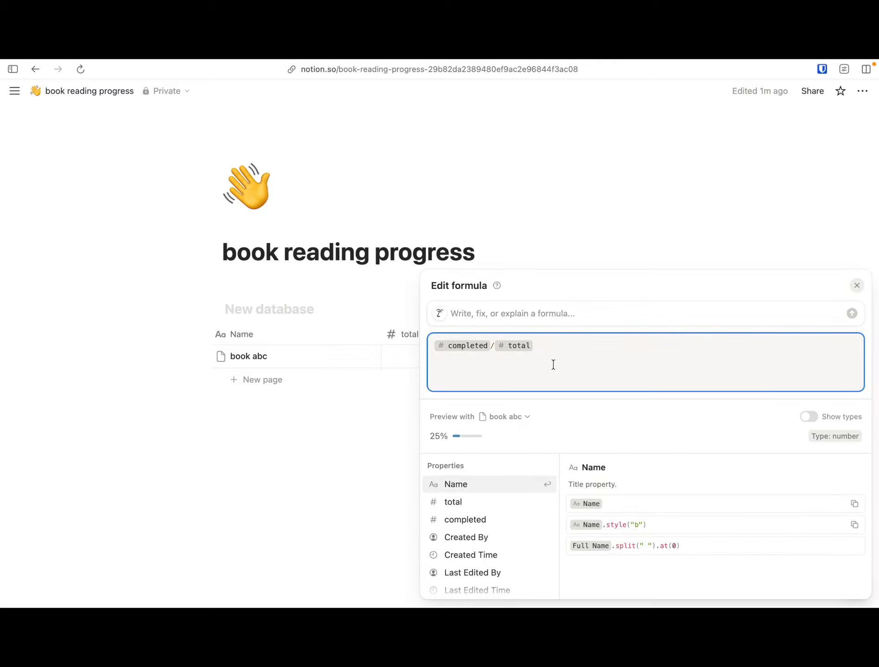
left_click(418, 440)
left_click(663, 335)
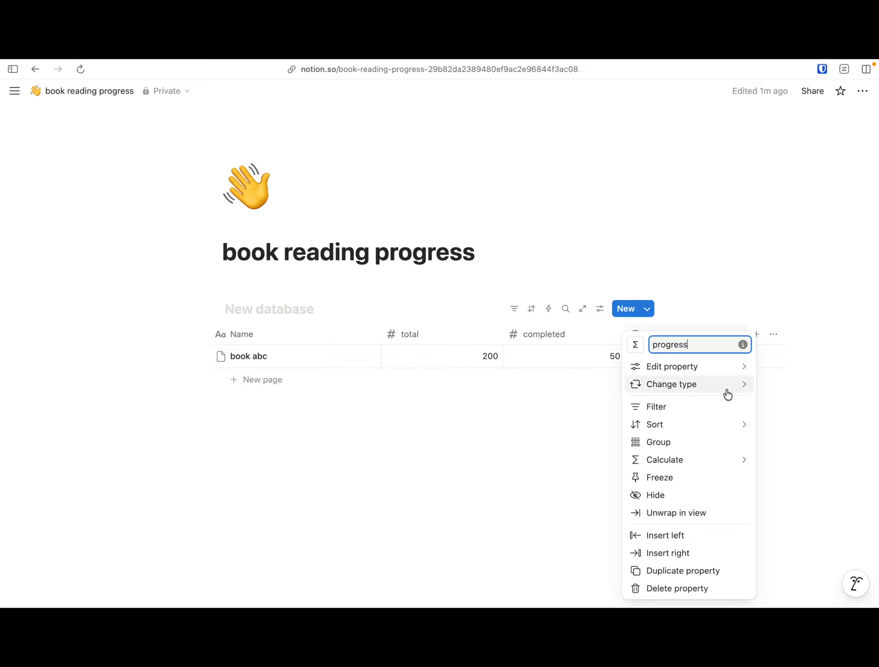
mouse_move(653, 371)
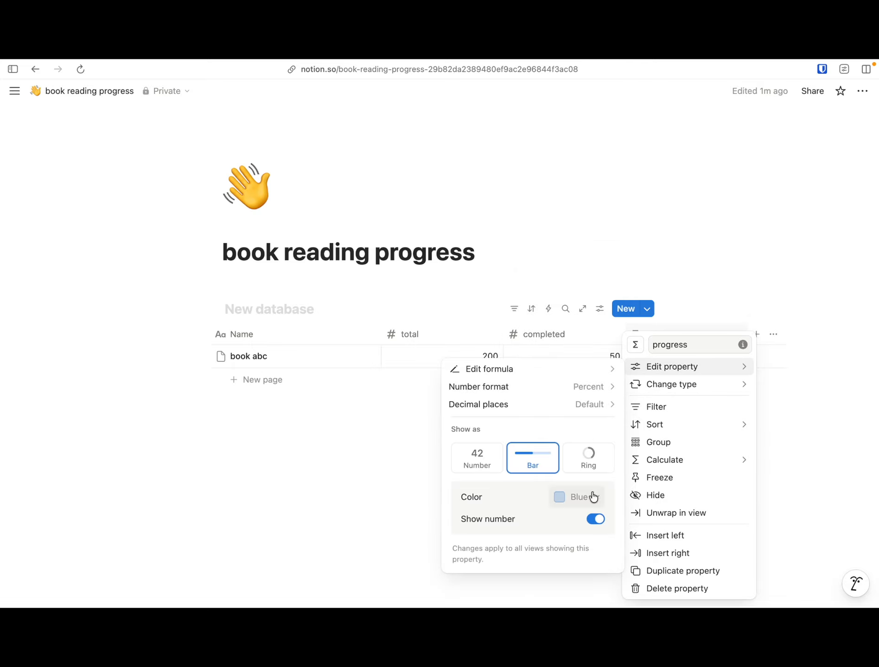
left_click(592, 463)
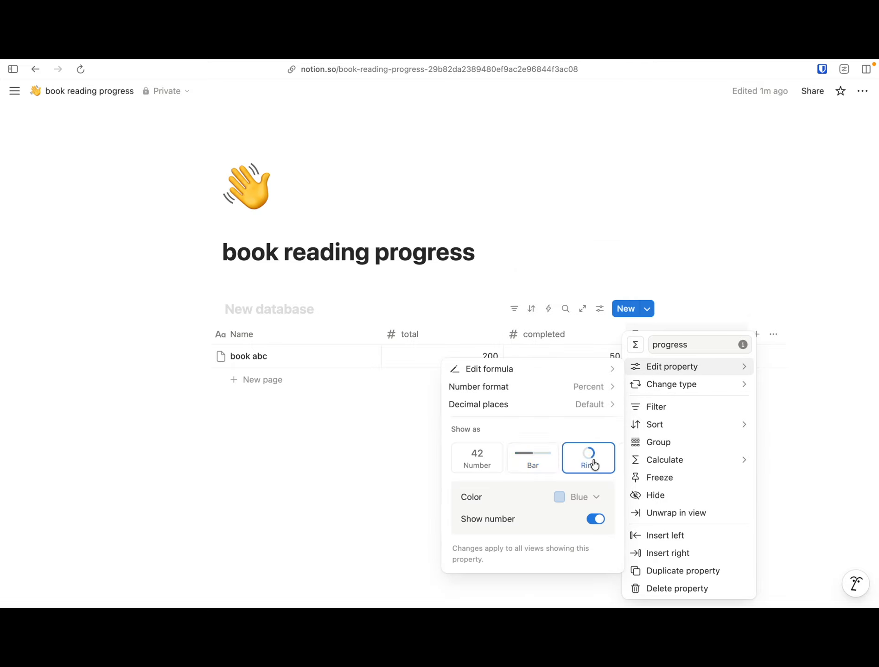
left_click(399, 479)
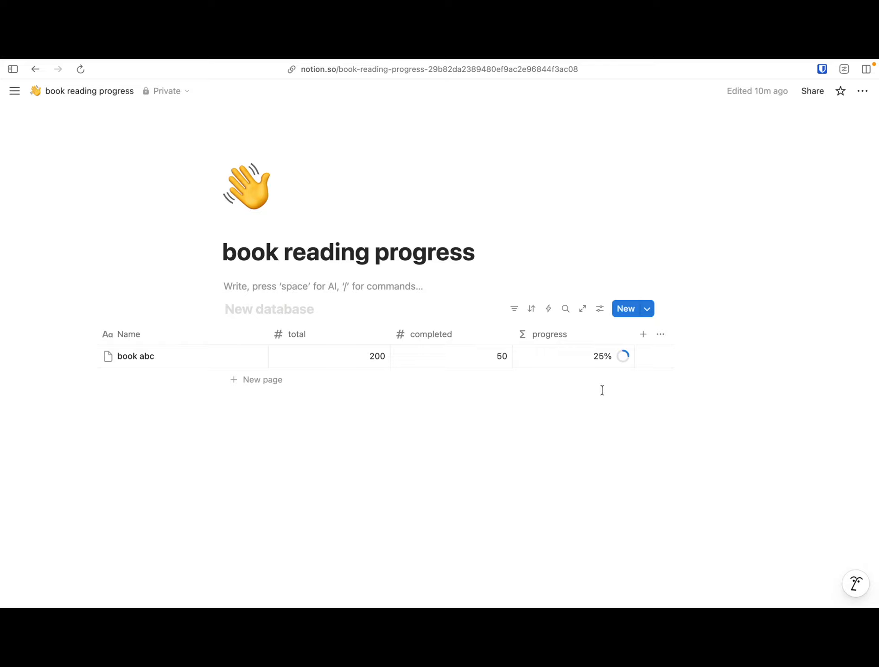
Add a new property of type Formula after the progress property
left_click(641, 335)
scroll(679, 523, "down", 1)
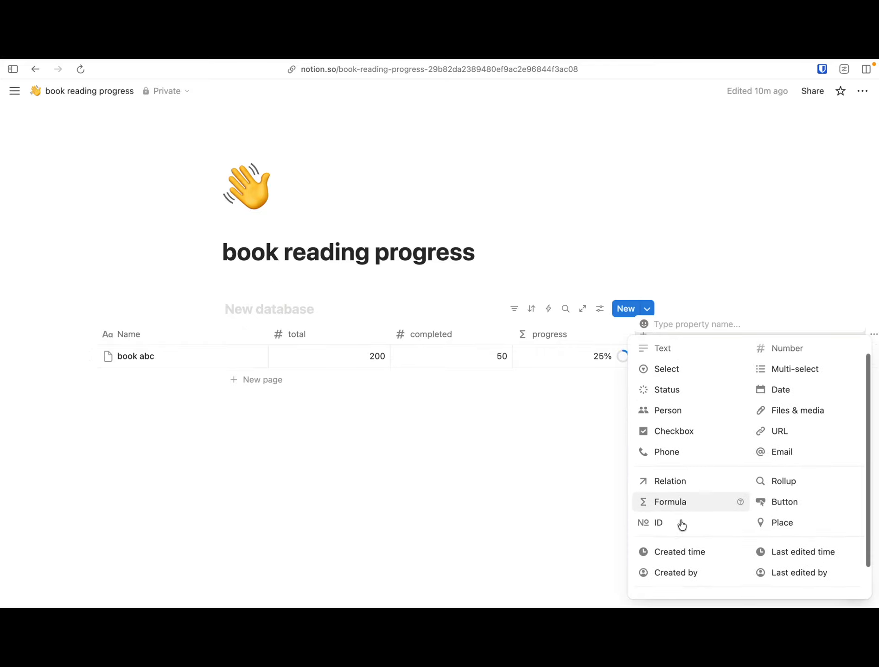
left_click(672, 498)
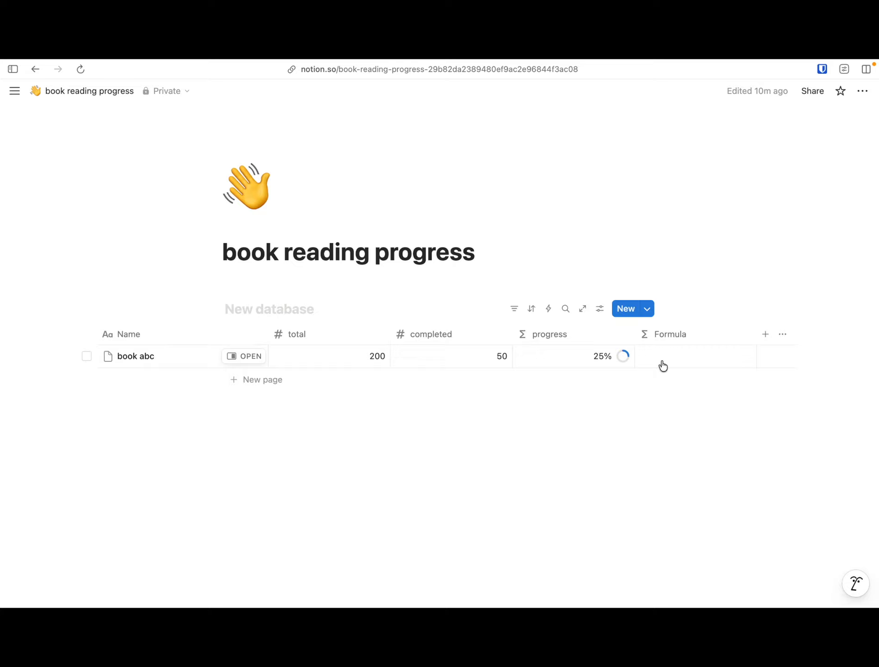
mouse_move(619, 363)
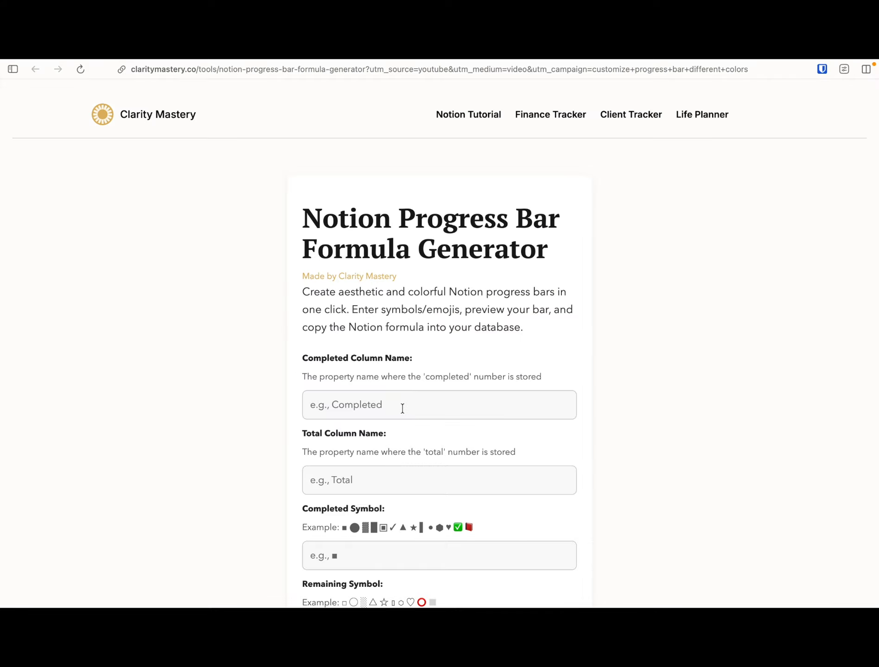
In the Notion Progress Bar Formula Generator, enter completed as the completed column name and total as the total column name
scroll(418, 365, "down", 3)
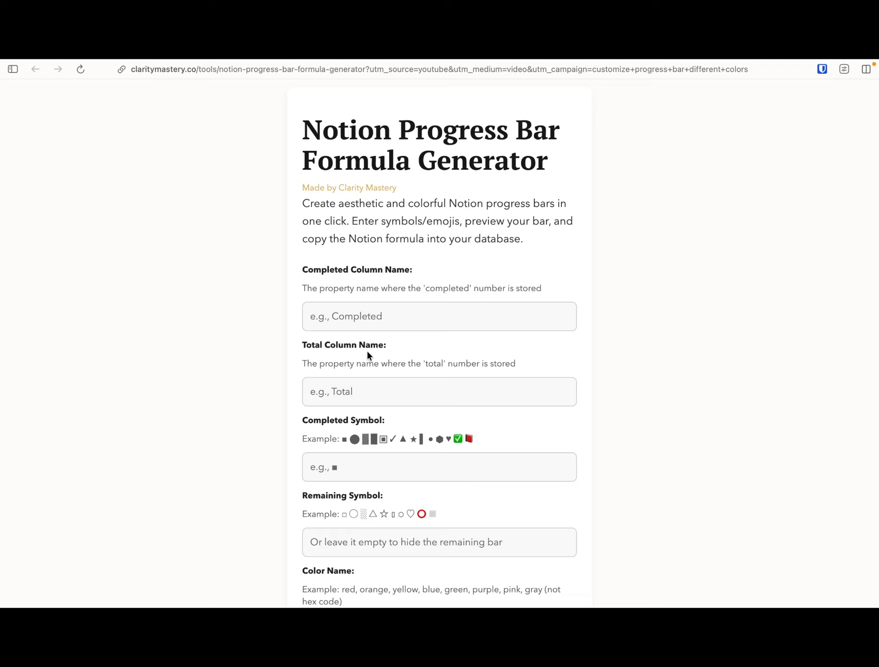
scroll(367, 355, "down", 2)
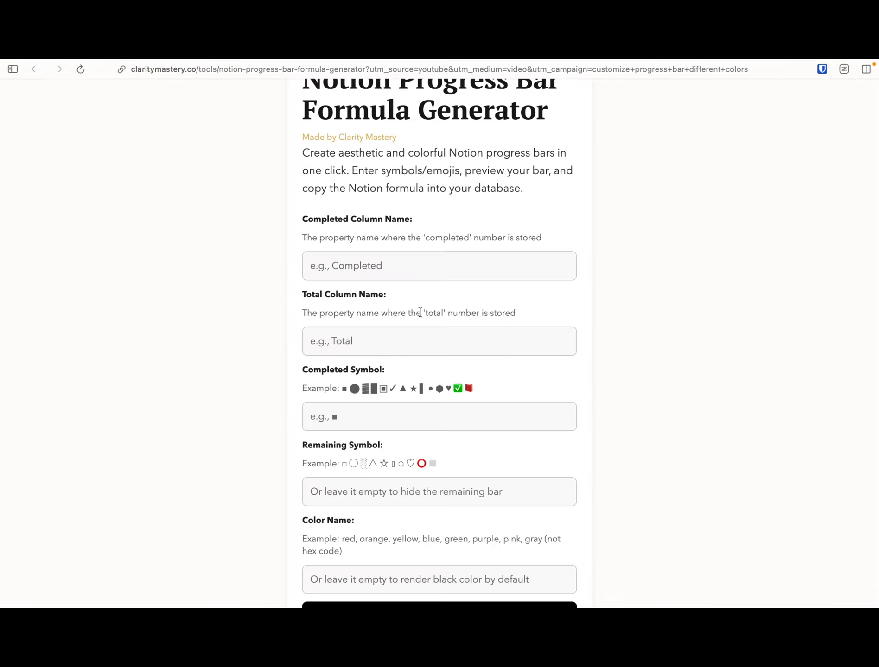
left_click(382, 338)
key("Tab")
key("ctrl+Tab")
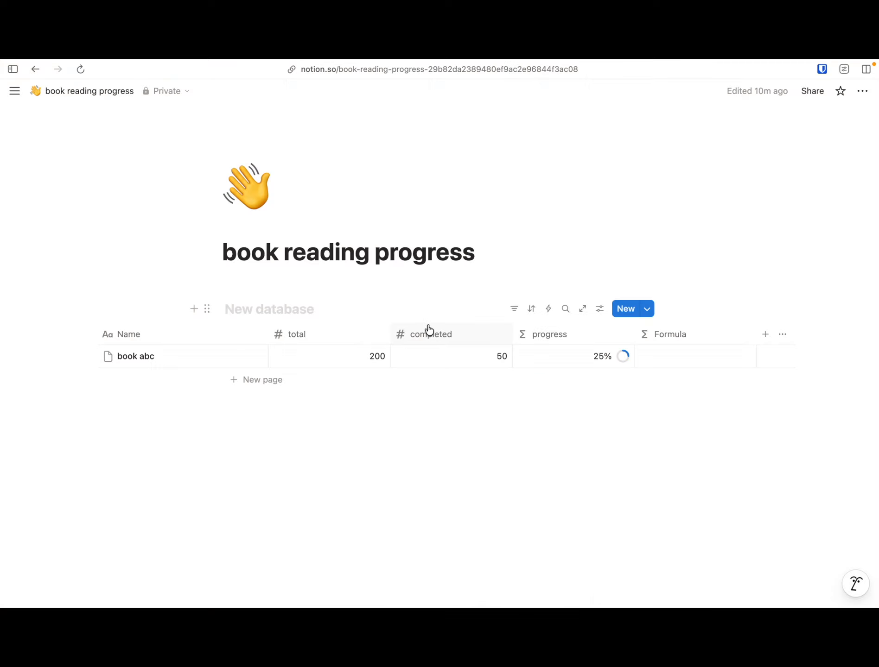
key("ctrl+Tab")
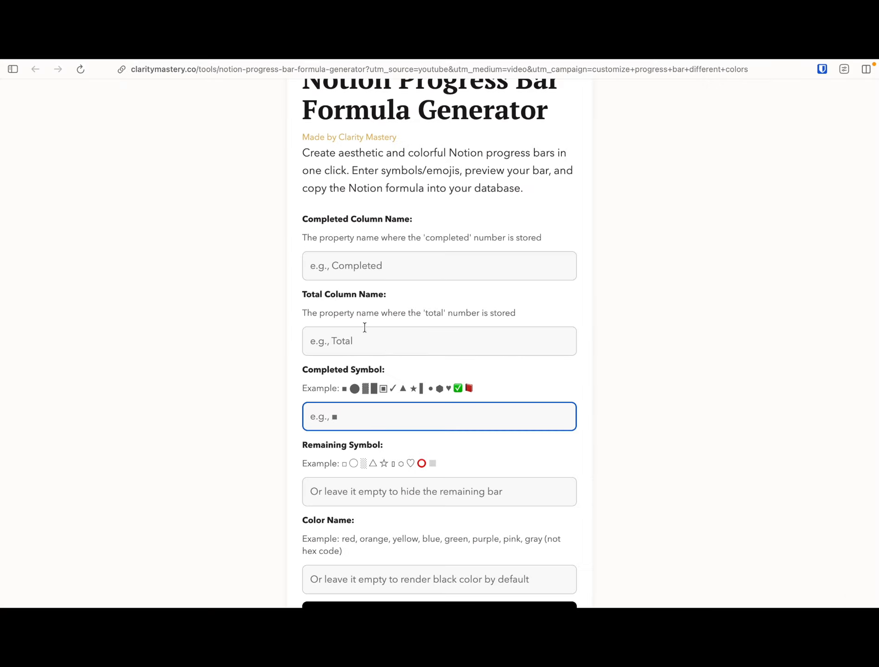
key("ctrl+Tab")
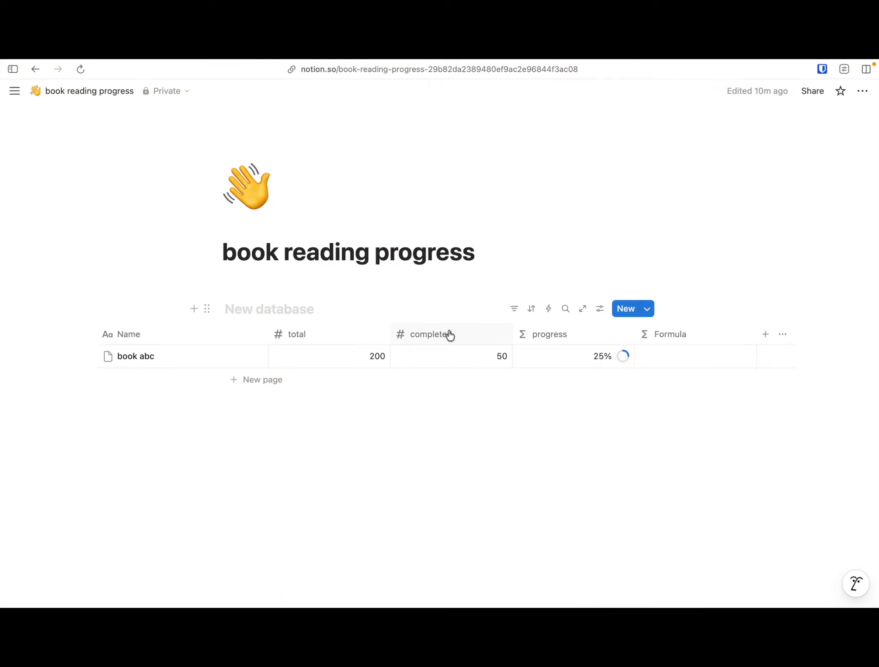
key("ctrl+Tab")
key("shift+Tab")
left_click(392, 266)
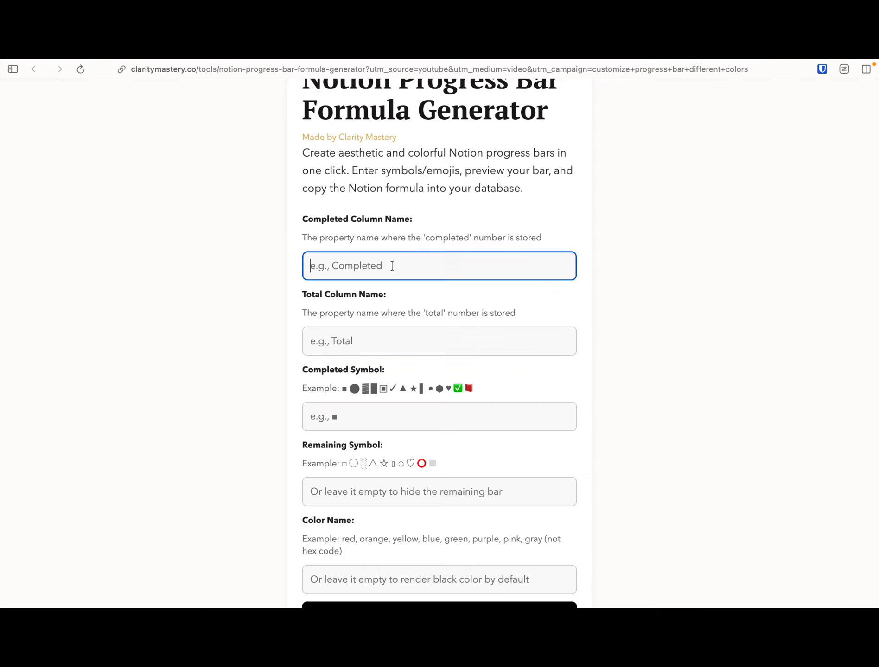
type("completed")
key("Tab")
type("t")
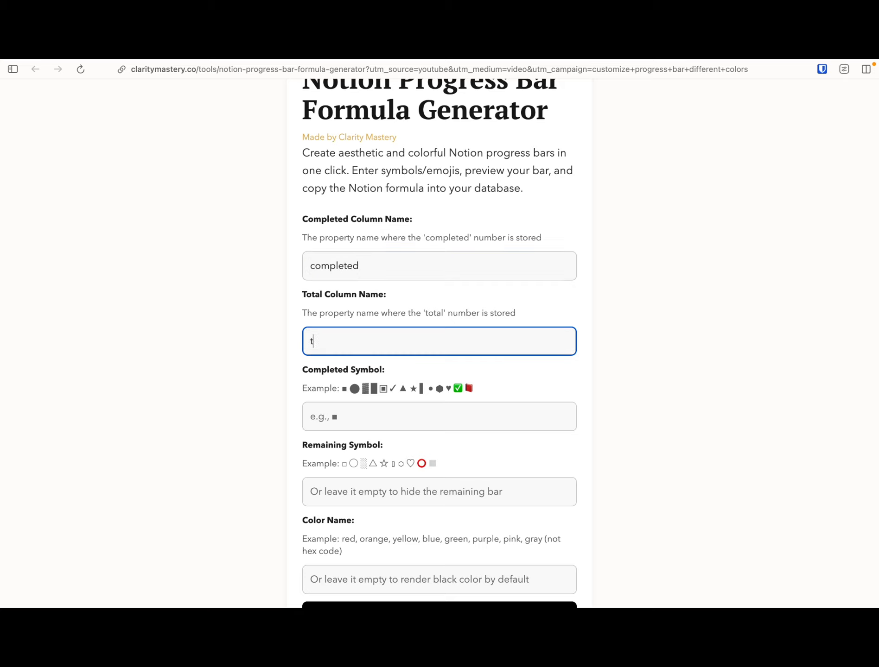
Set the completed symbol to the filled circle and the remaining symbol to the empty circle from the examples
scroll(409, 357, "down", 2)
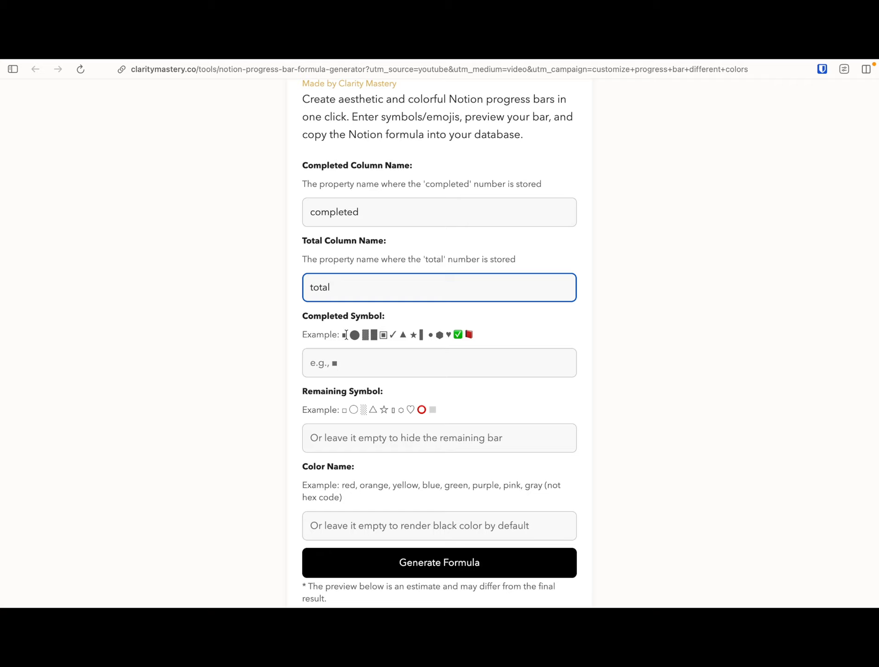
left_click_drag(350, 335, 359, 335)
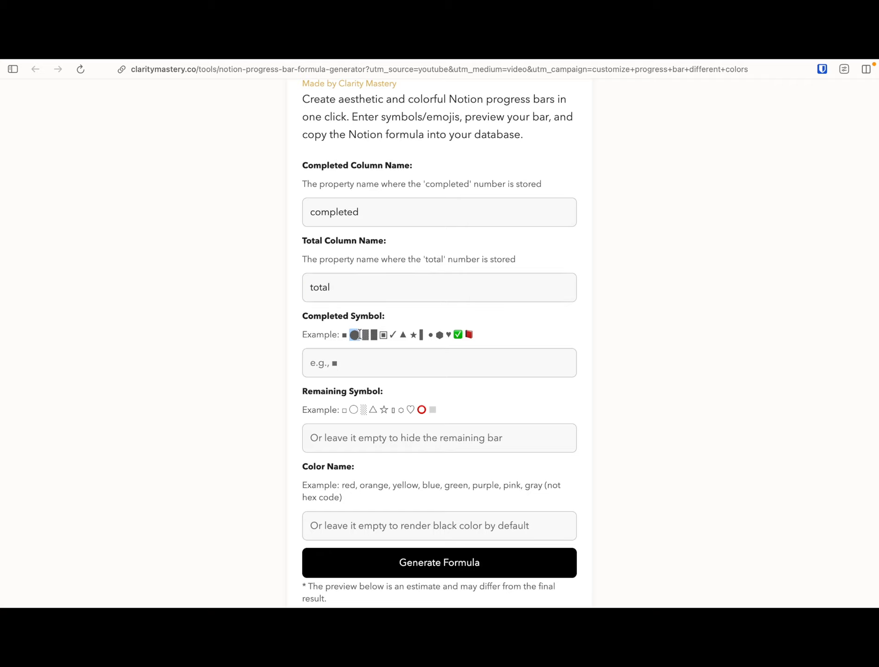
left_click(359, 366)
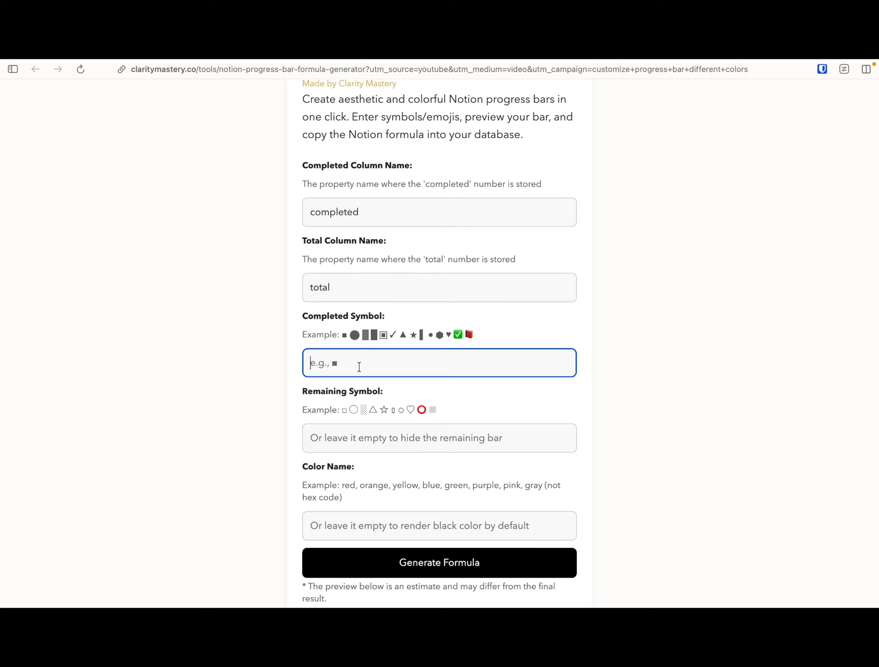
type("●")
left_click_drag(349, 410, 357, 412)
key("super+c")
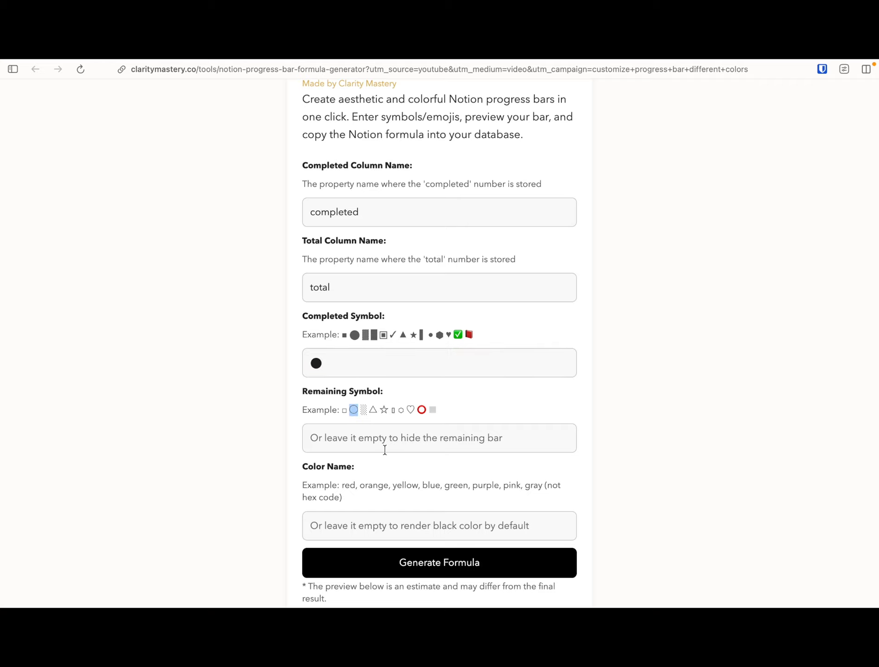
left_click(353, 439)
key("super+v")
Generate the progress bar formula with the color name blue and copy it
scroll(414, 435, "down", 2)
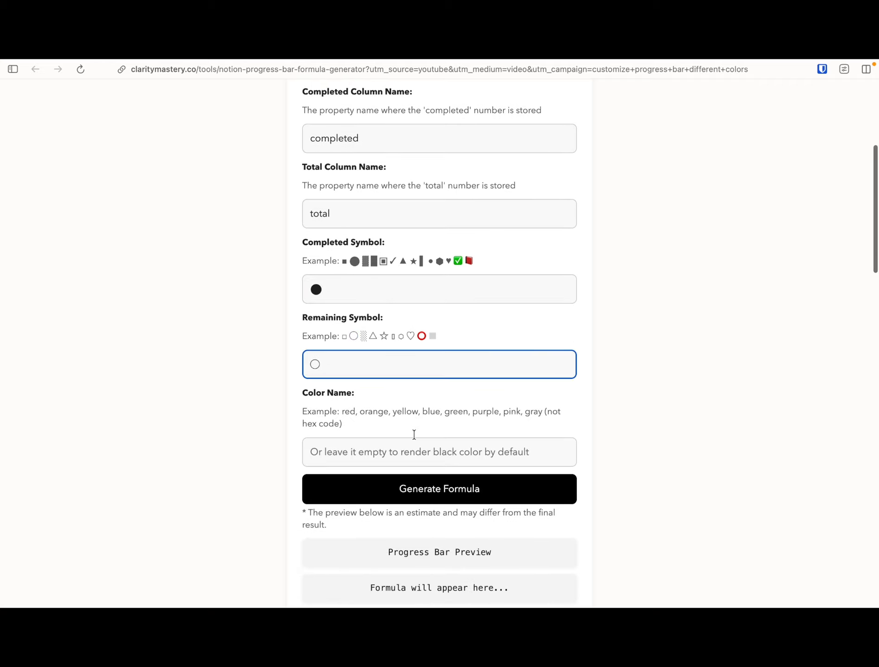
left_click(384, 456)
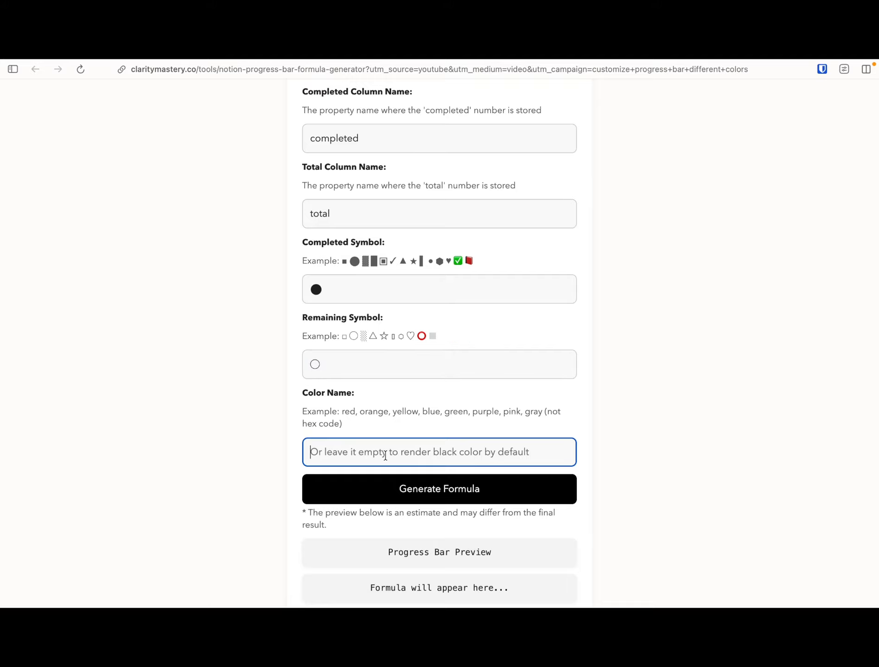
type("blue")
left_click(488, 495)
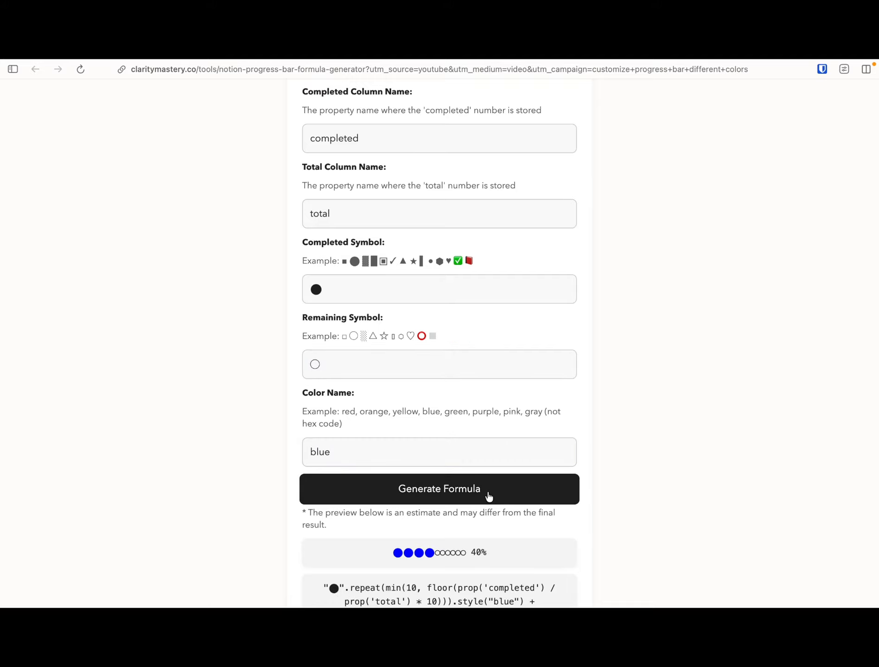
scroll(493, 392, "down", 3)
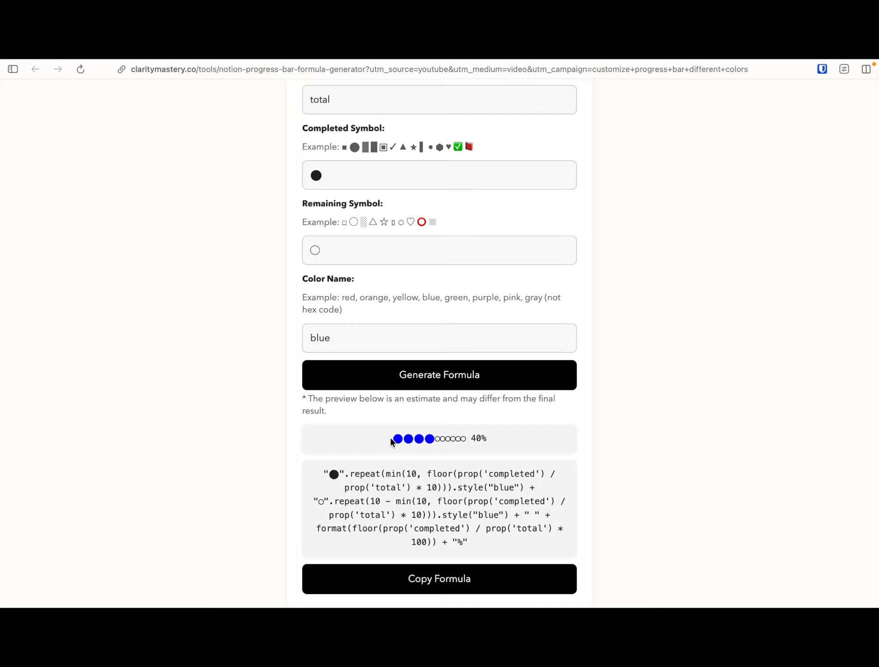
left_click(466, 578)
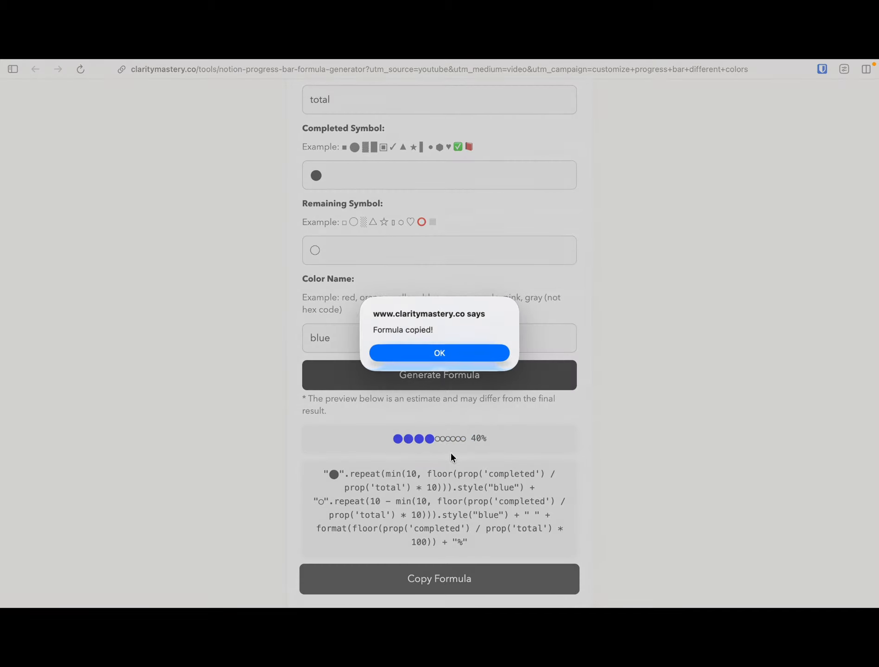
left_click(465, 353)
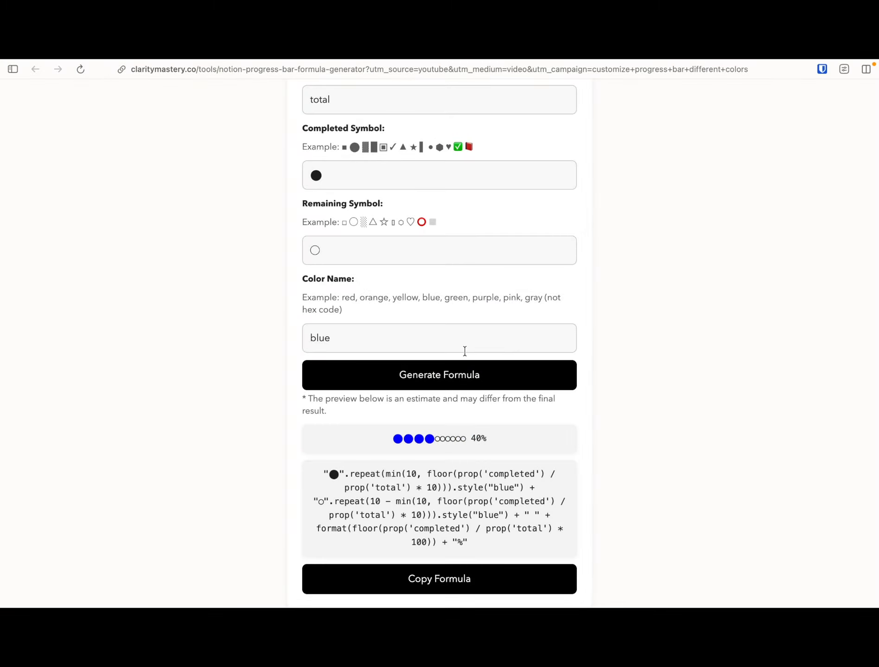
Switch back to the Notion page and paste the generated progress bar formula into the new Formula property
key("ctrl+Tab")
left_click(673, 363)
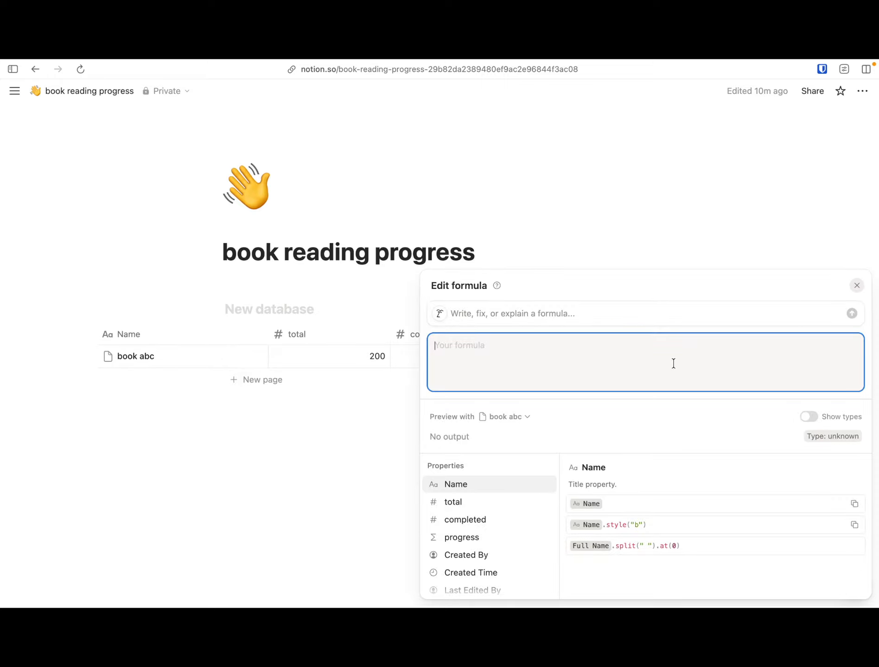
type("\"●\".repeat(min(10, floor(completed / total * 10))).style(\"blue\") + \"○\".repeat(10 - min(10, floor(completed / total * 10))).style(\"blue\") + \" \" + format(floor(completed / total * 100)) + \"%\"")
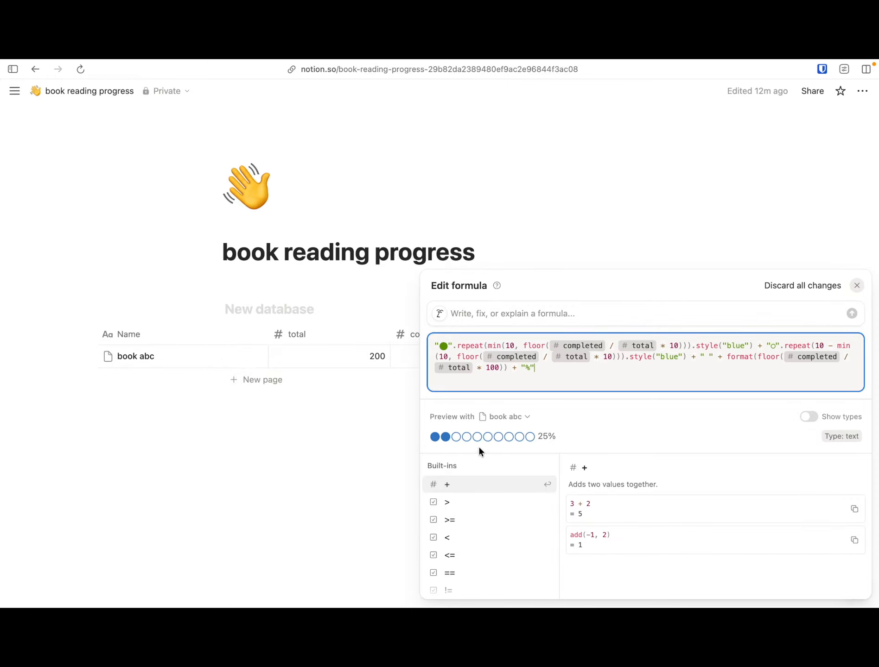
left_click(377, 459)
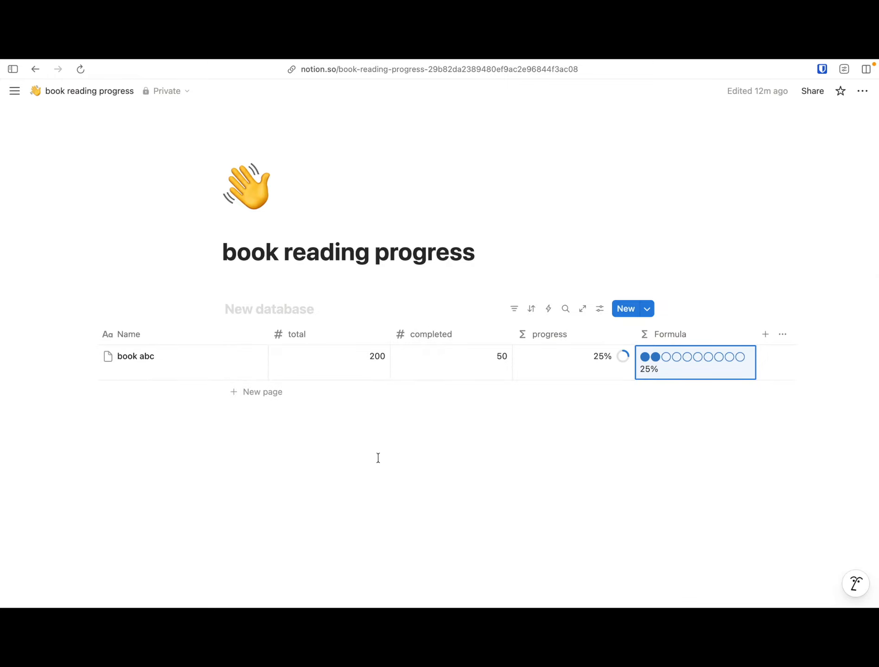
Return to the Notion Progress Bar Formula Generator and look over the example symbols offered for the completed part of the bar
left_click(605, 473)
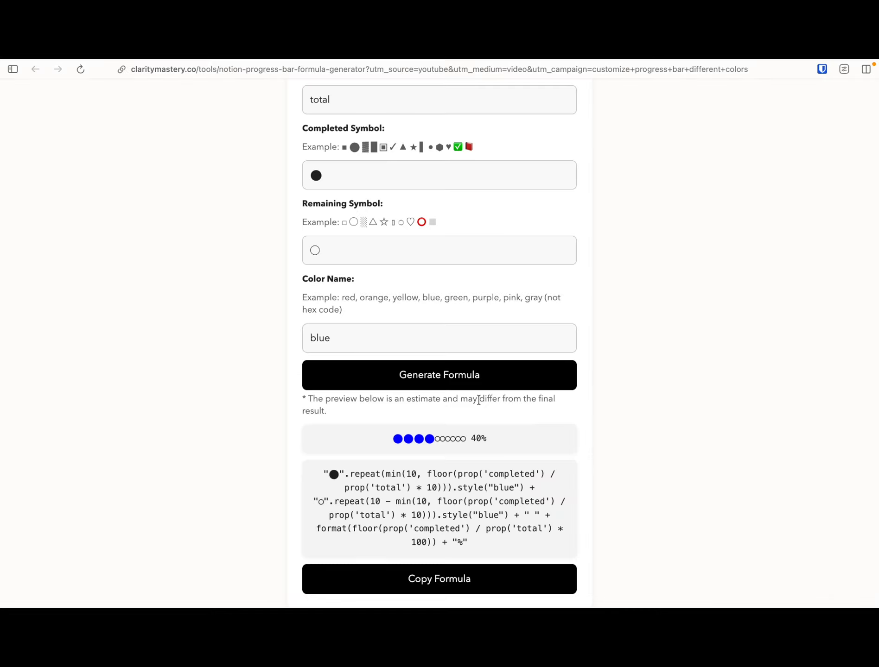
scroll(479, 401, "up", 4)
left_click_drag(366, 328, 453, 327)
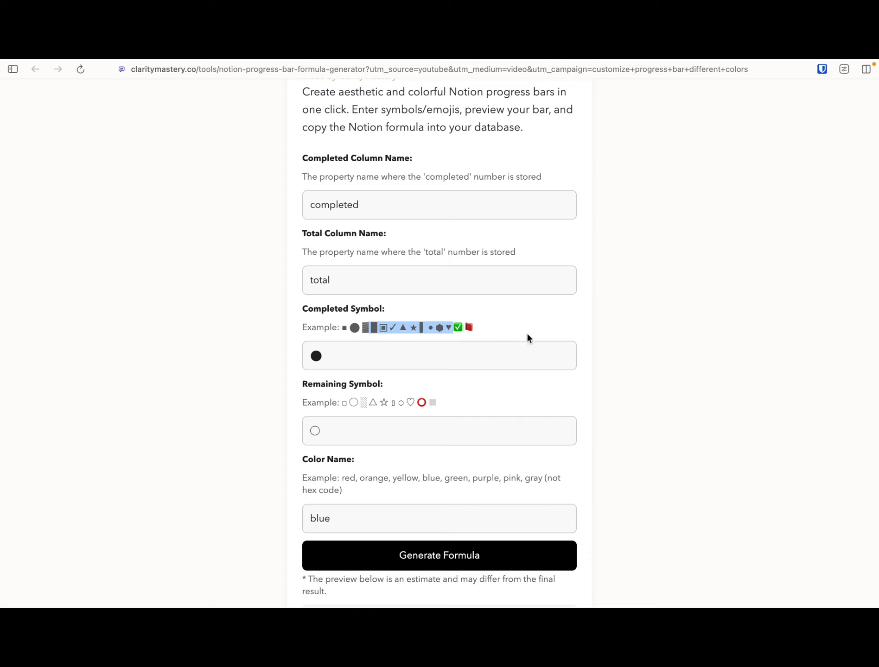
left_click(467, 324)
scroll(440, 290, "down", 3)
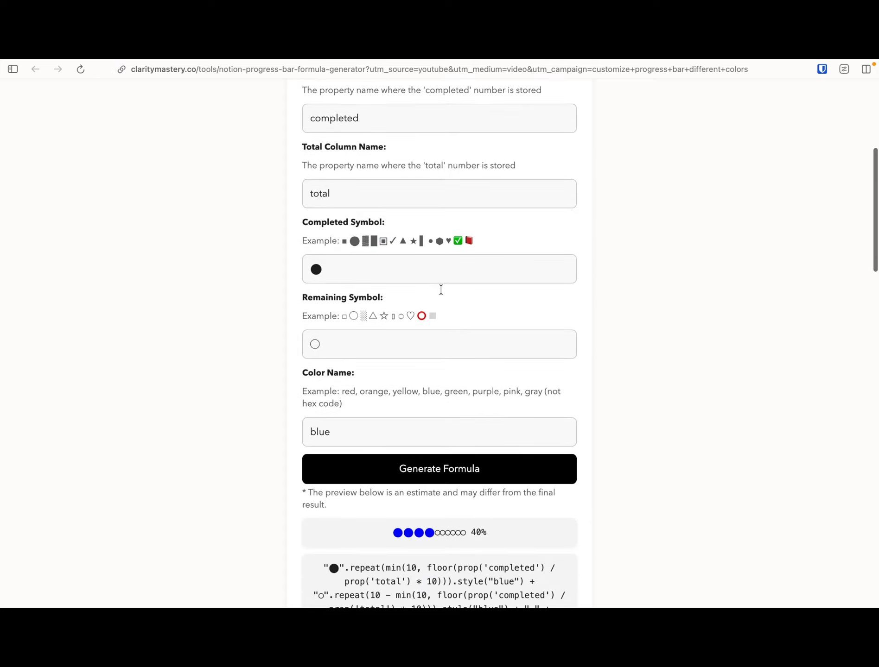
Clear the remaining symbol so the remaining bar is hidden, and generate the progress bar formula again
left_click(387, 345)
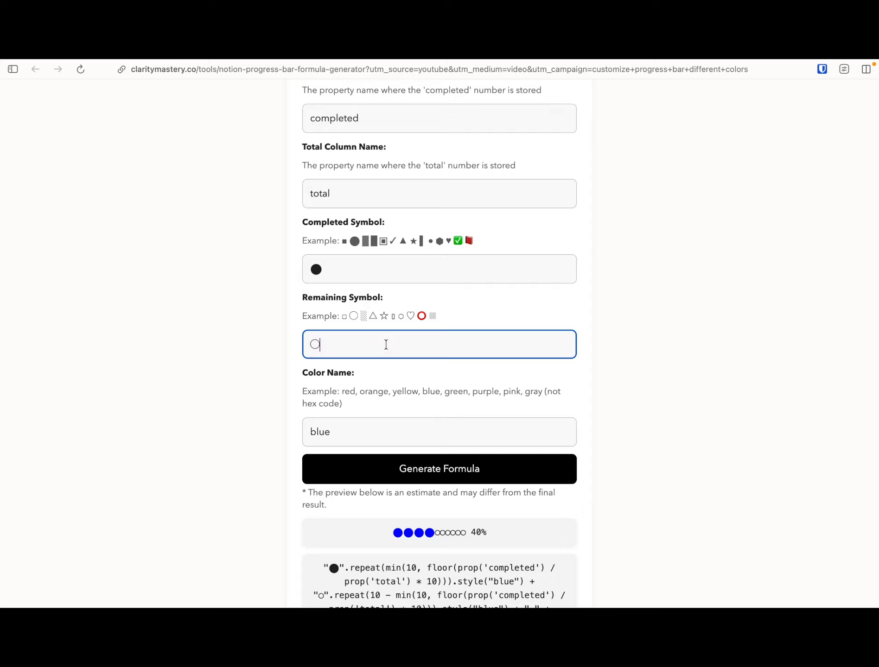
key("BackSpace")
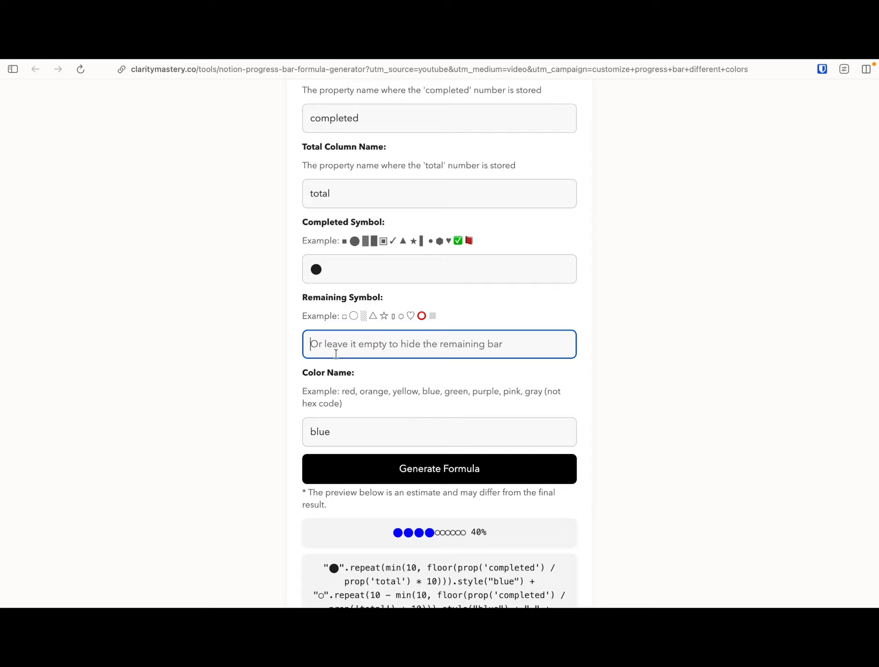
left_click(407, 471)
scroll(438, 397, "down", 3)
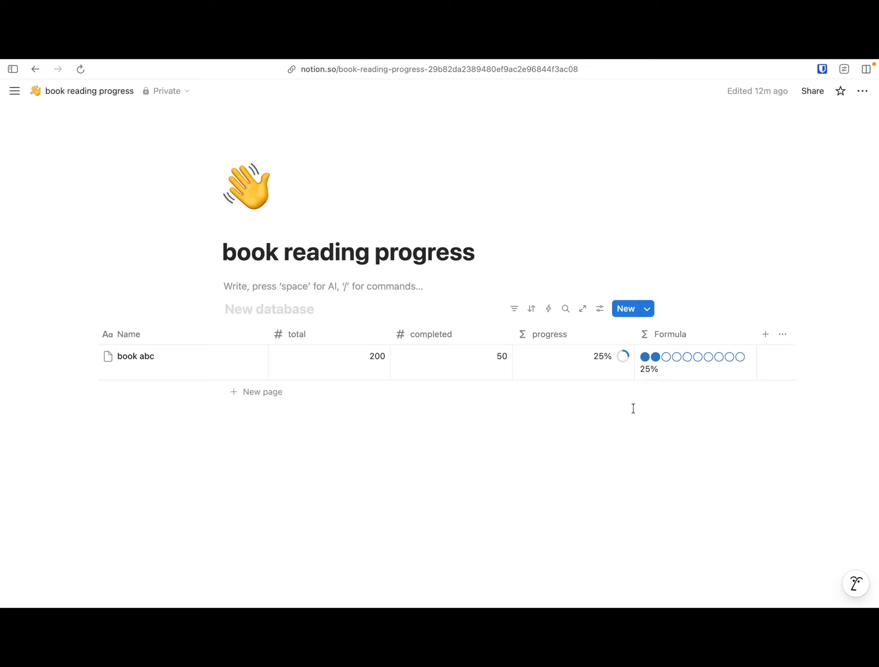
mouse_move(645, 61)
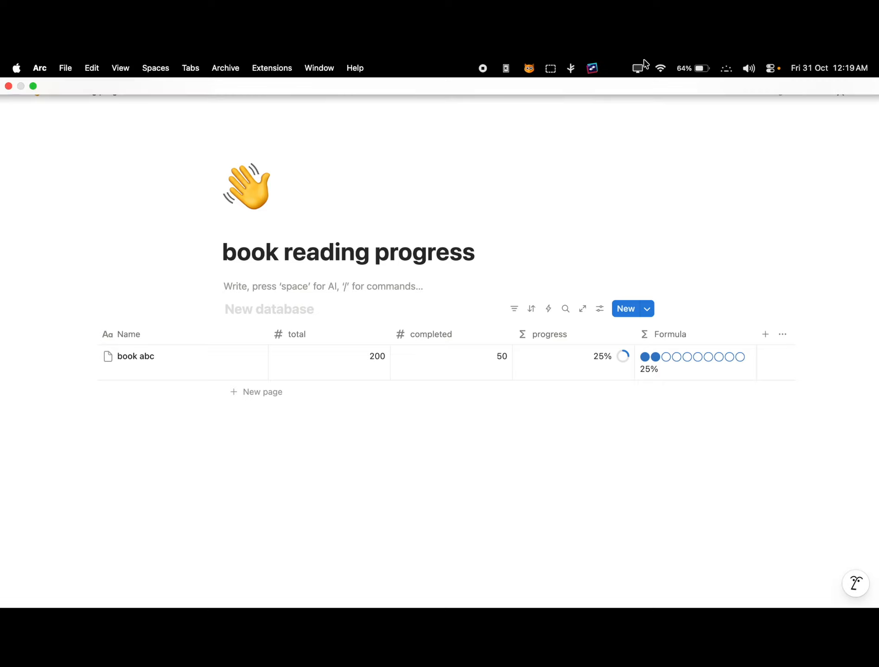